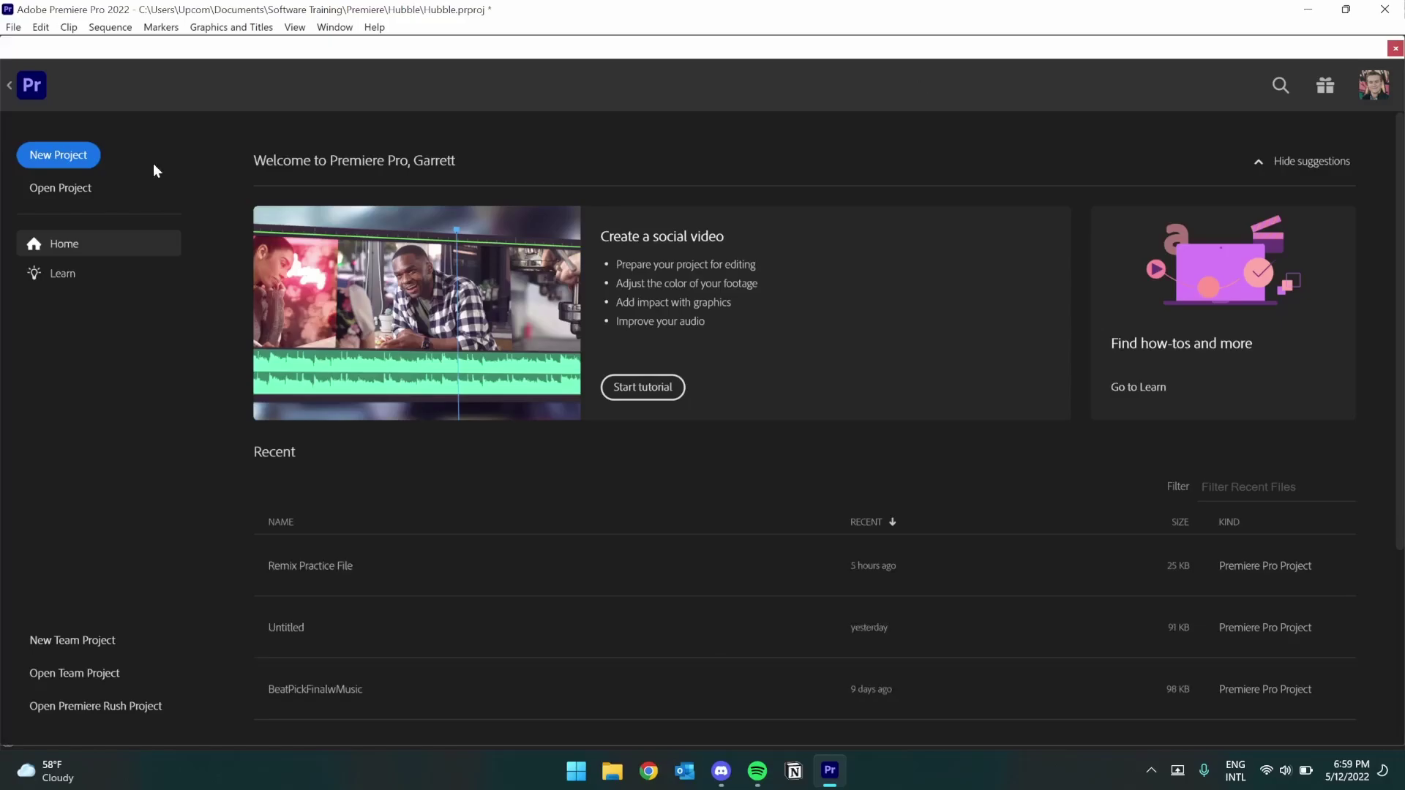
Start a new project and name it Hubble.
left_click(73, 153)
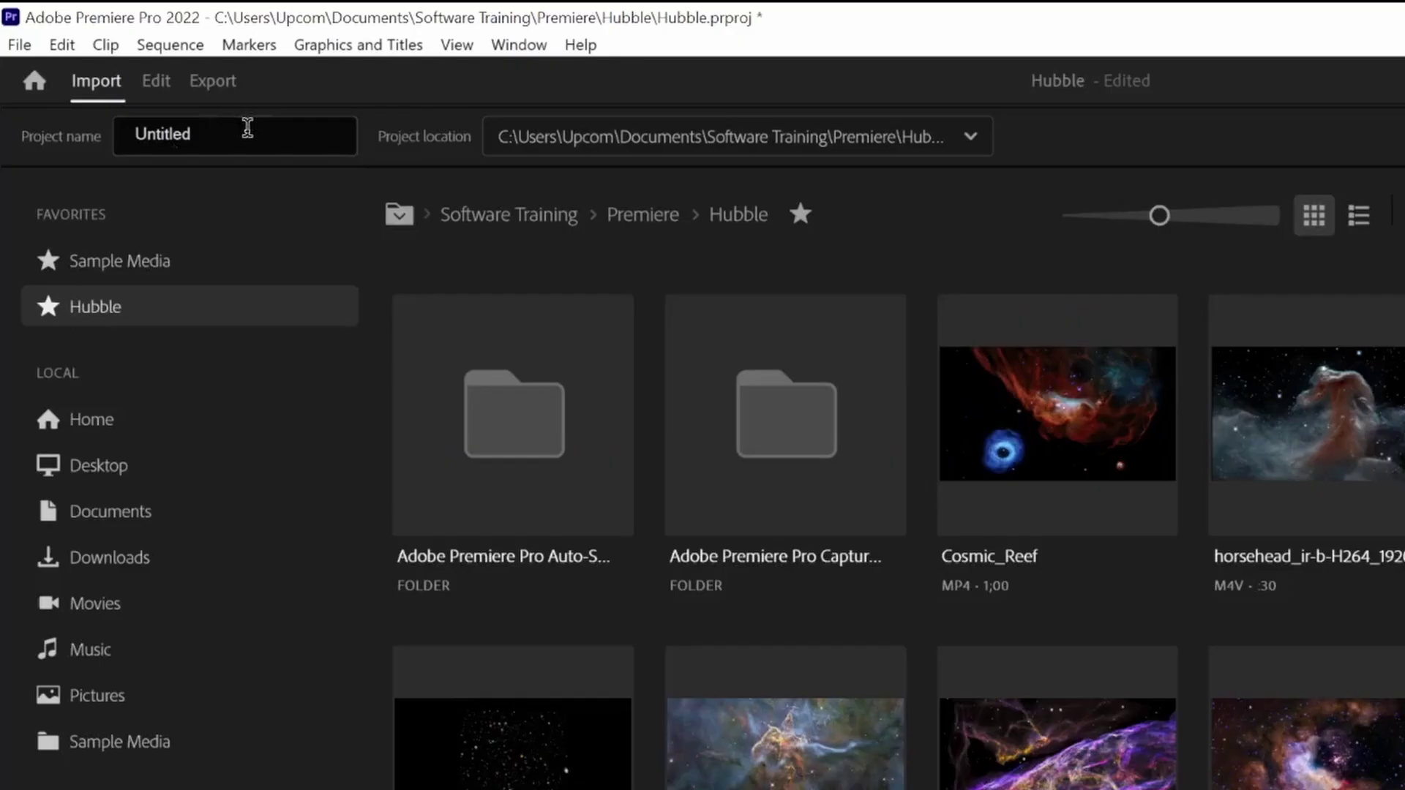
left_click(248, 128)
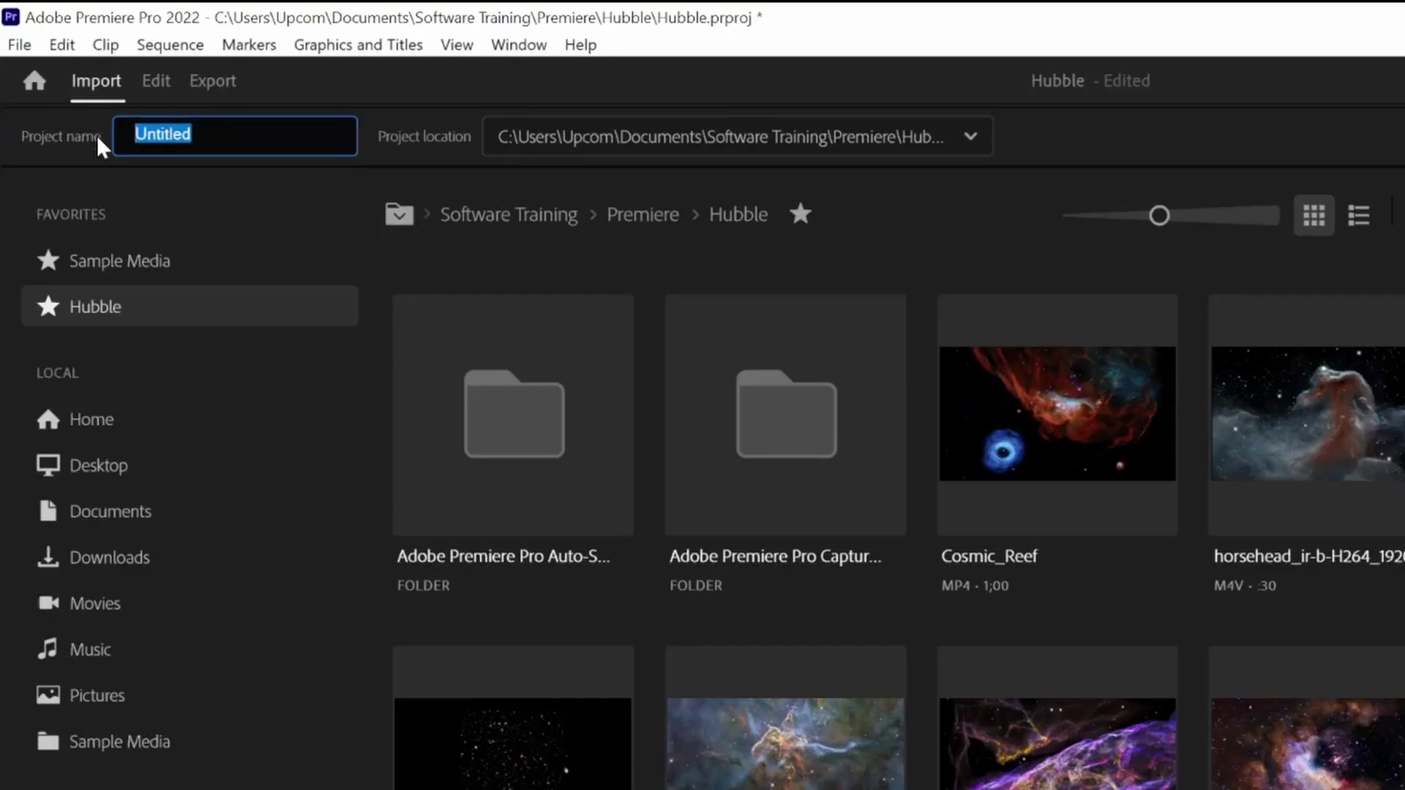
type("Hubble")
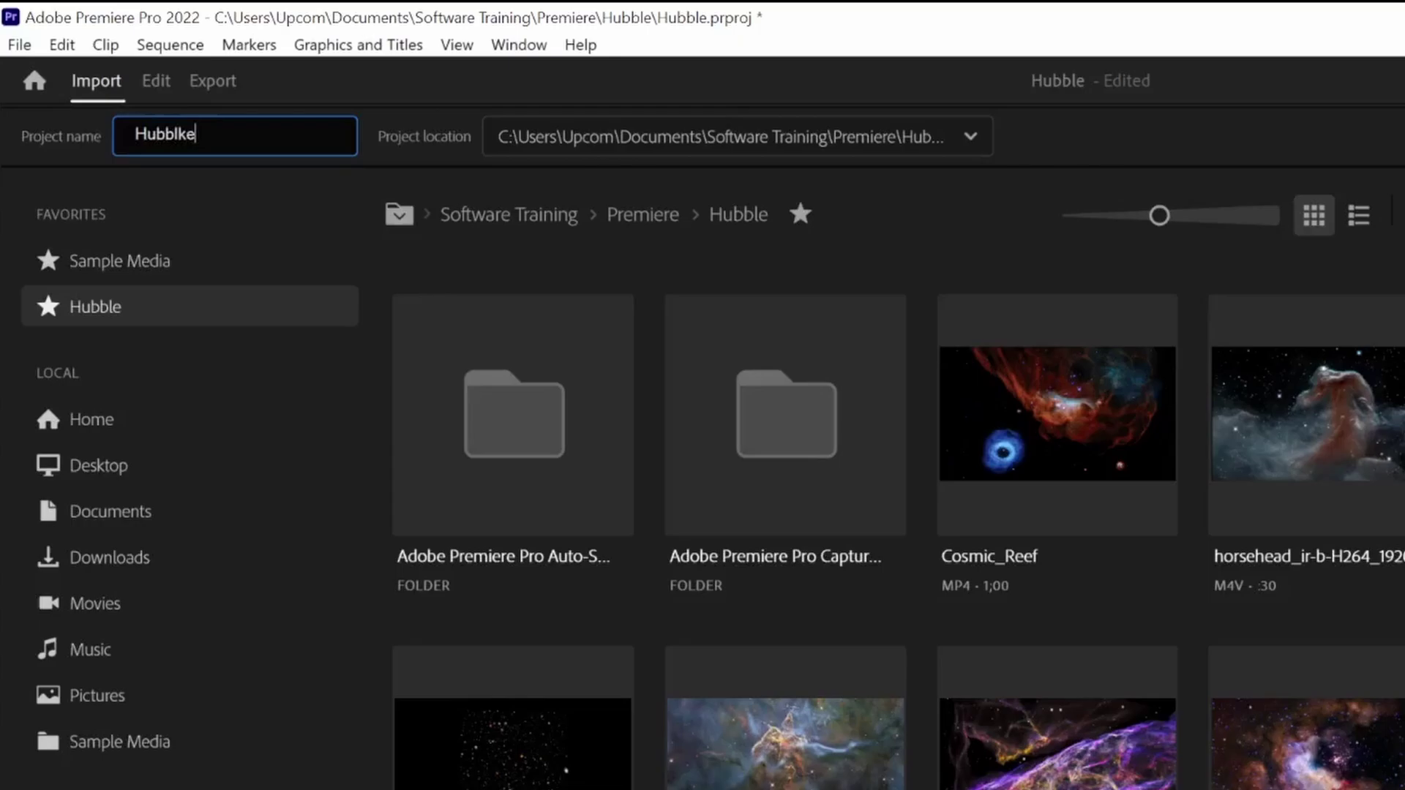
key("BackSpace")
type("e")
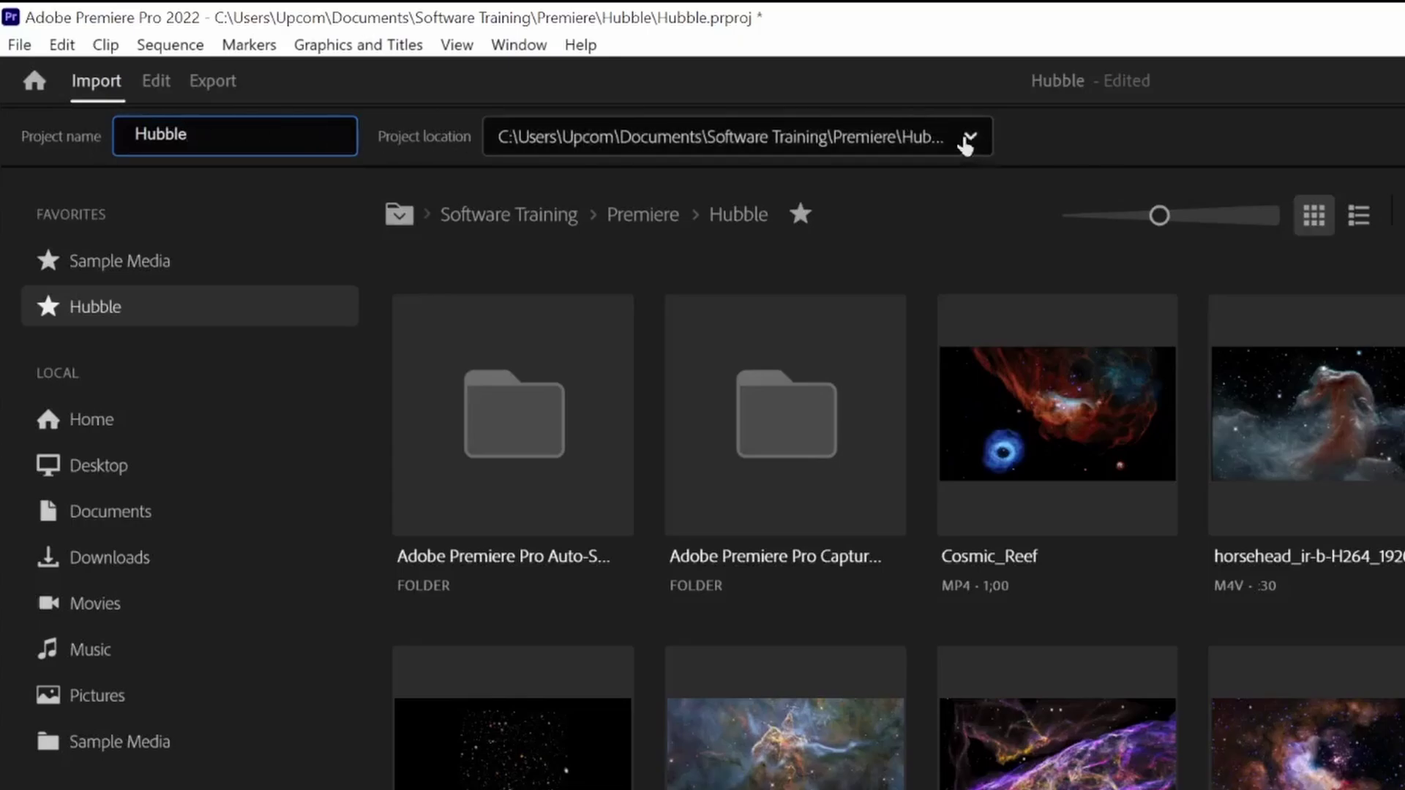
Set the project location to the Premiere\Hubble folder.
left_click(968, 139)
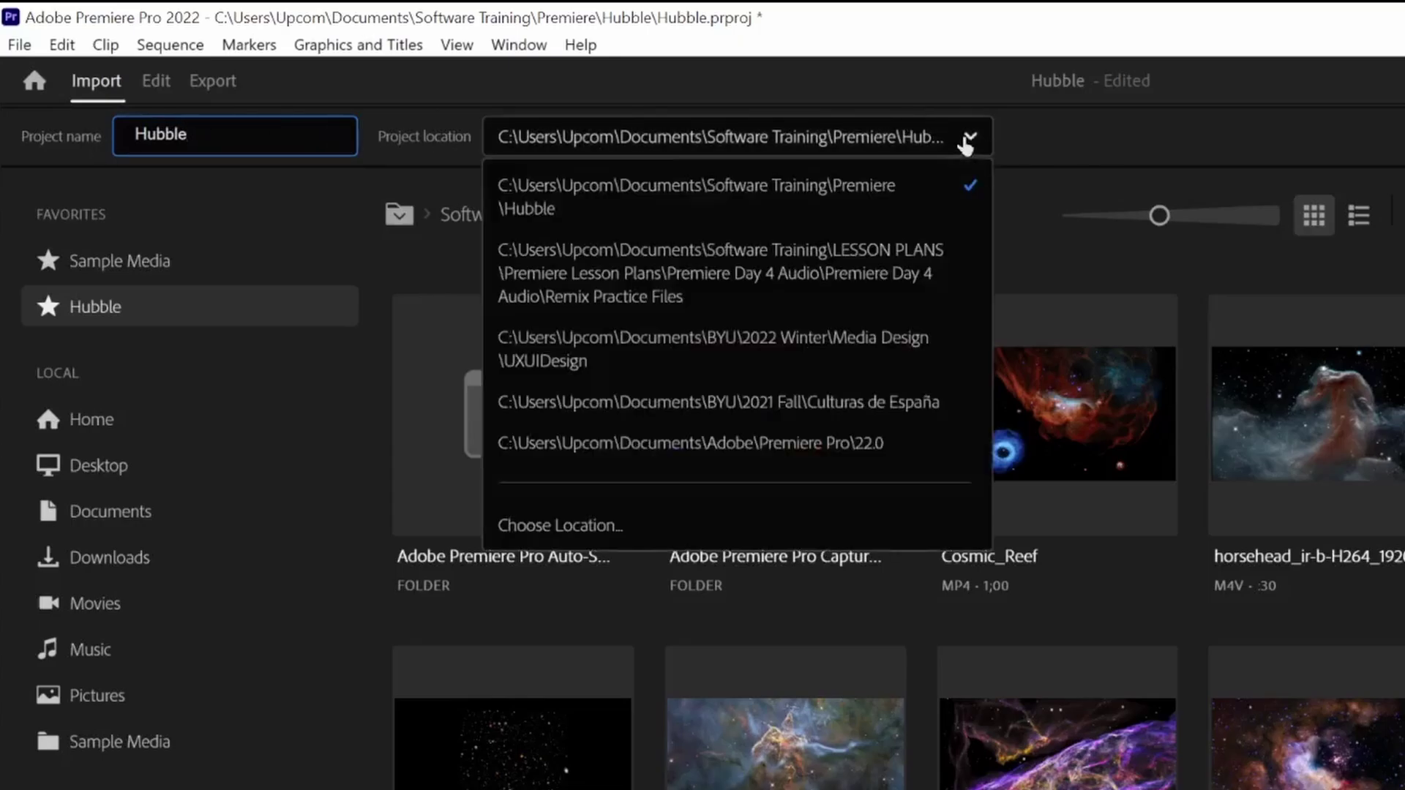
left_click(695, 546)
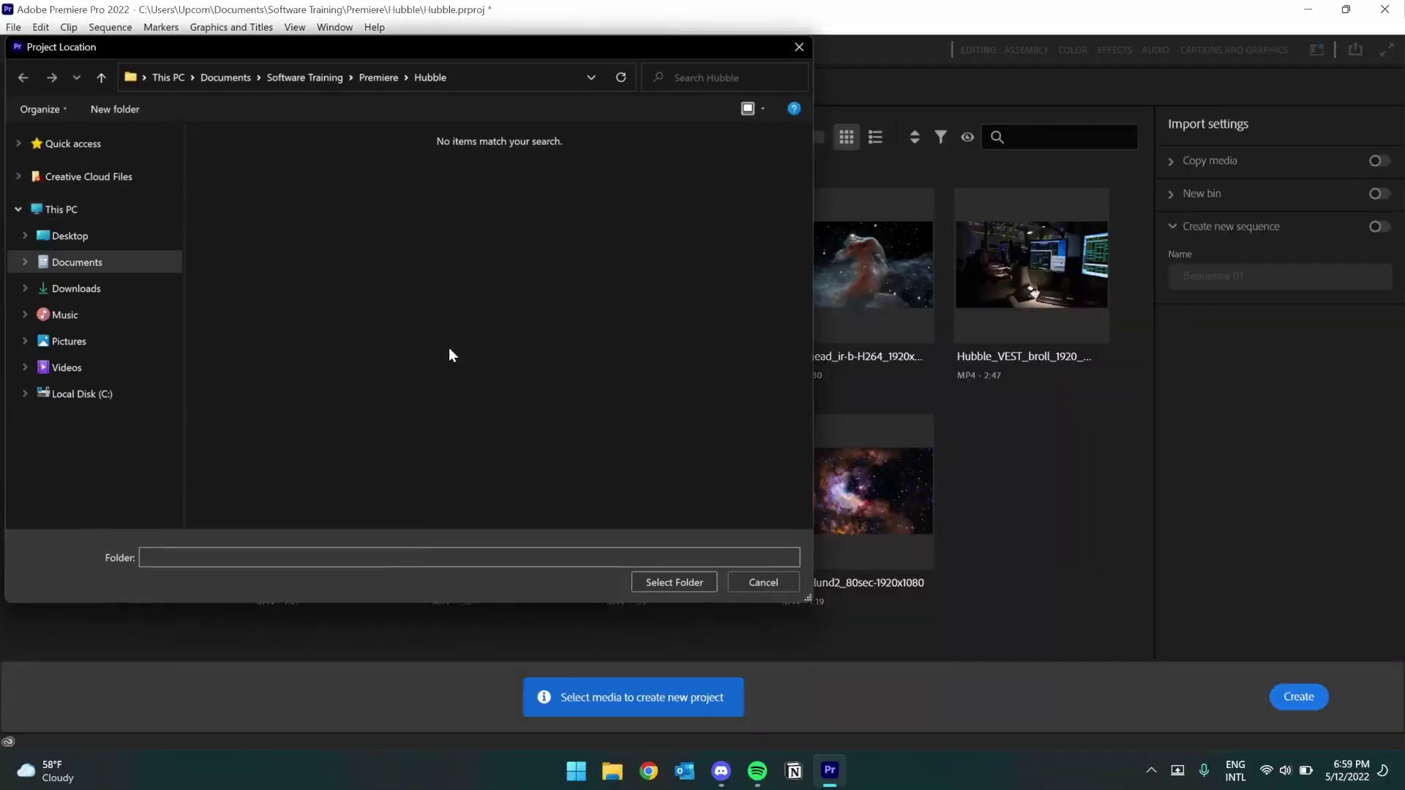
left_click(659, 581)
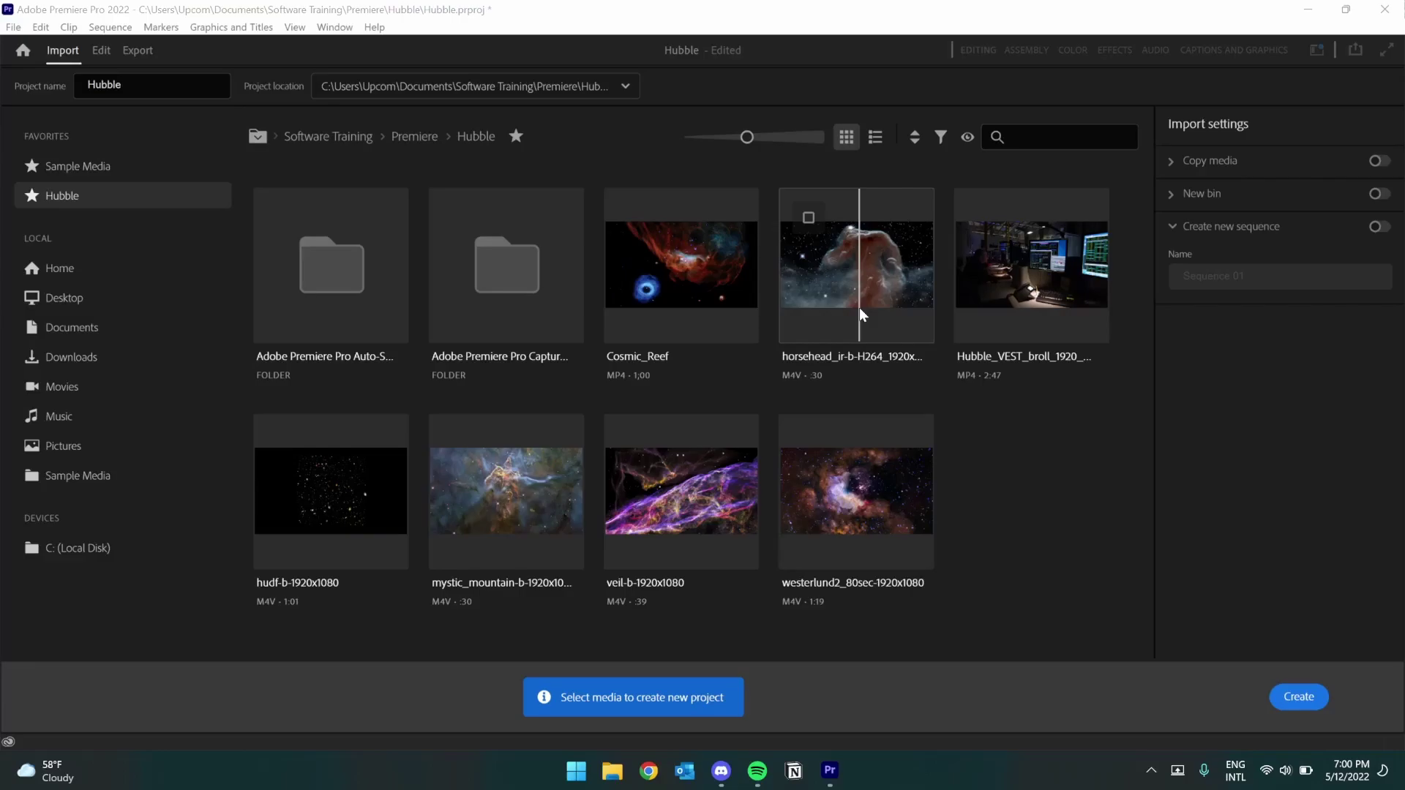
left_click(106, 298)
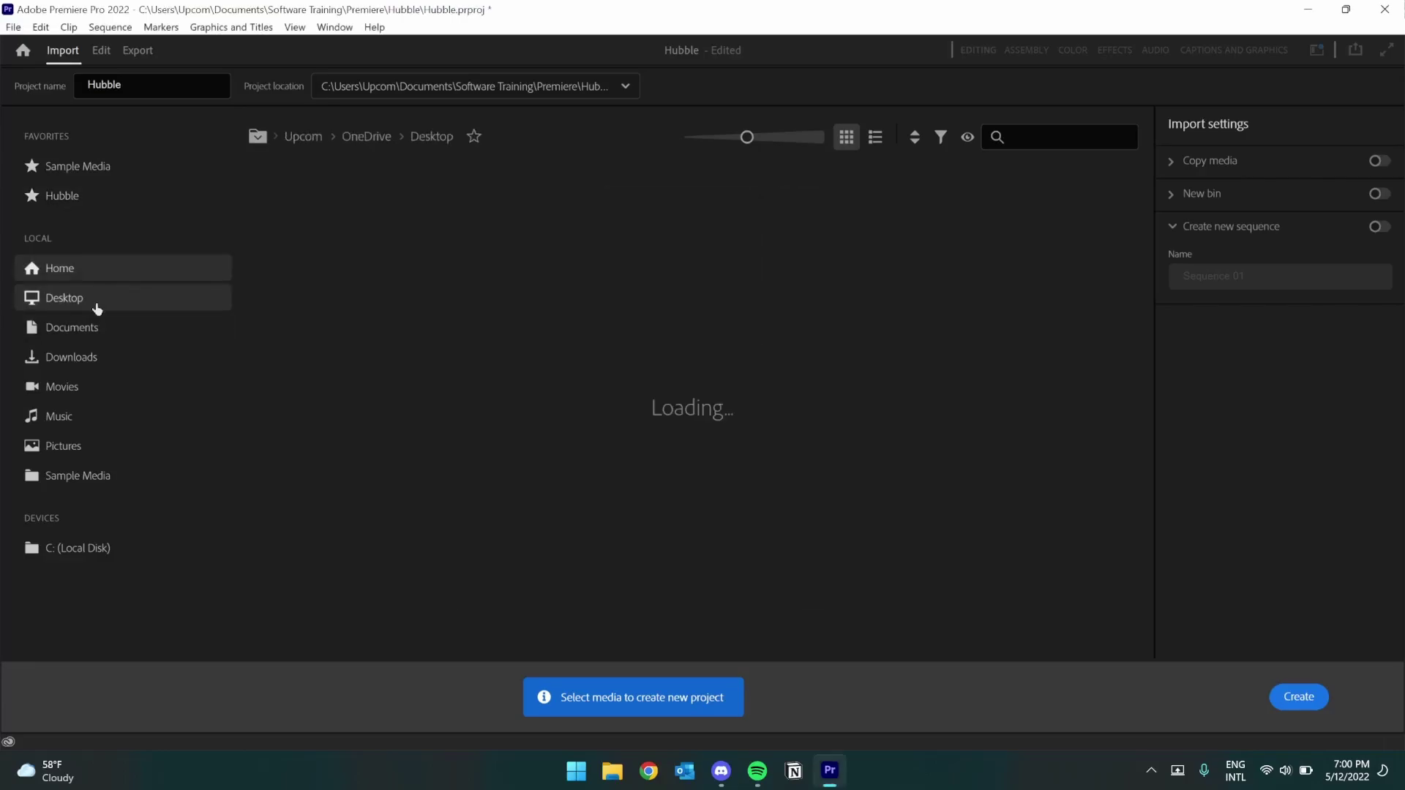
left_click(88, 327)
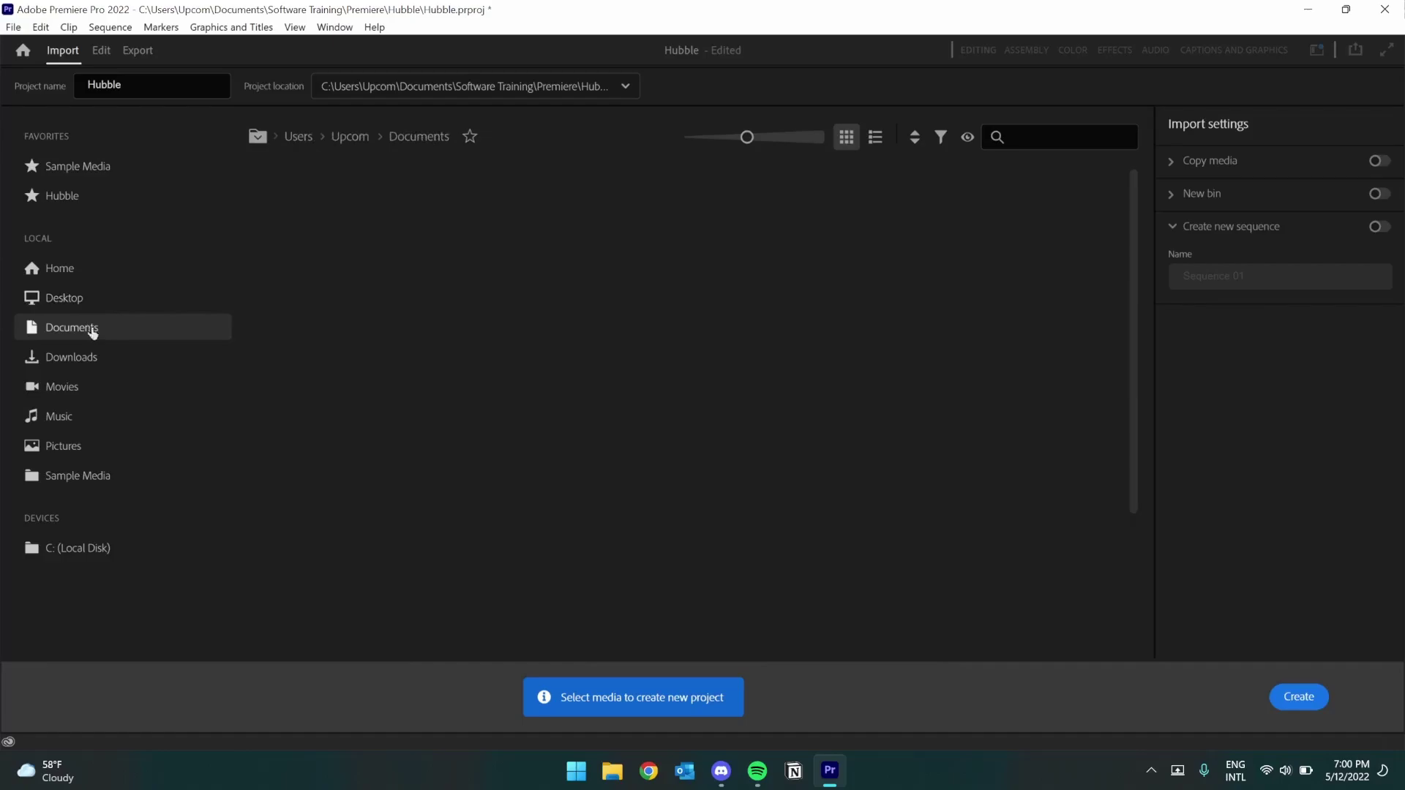
left_click(71, 420)
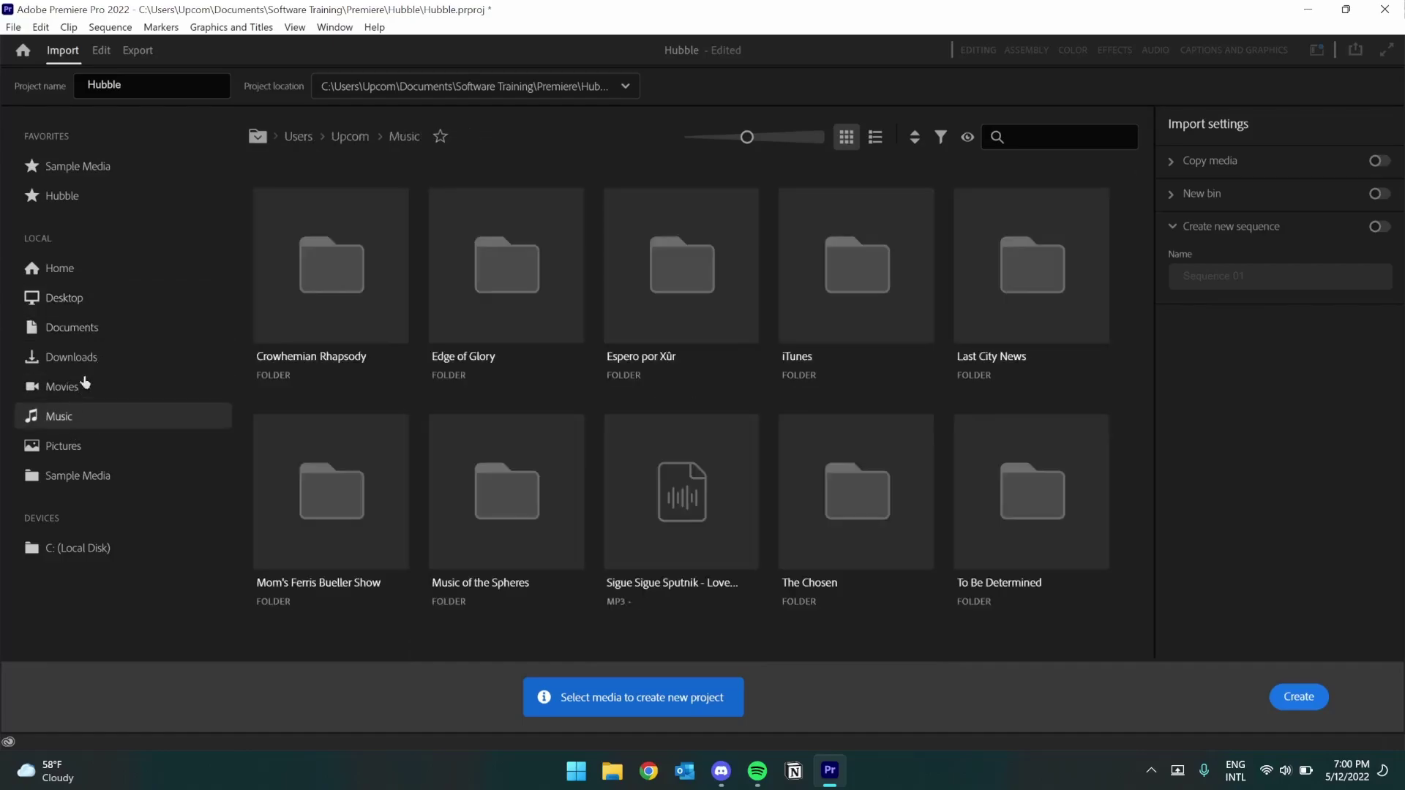
left_click(112, 193)
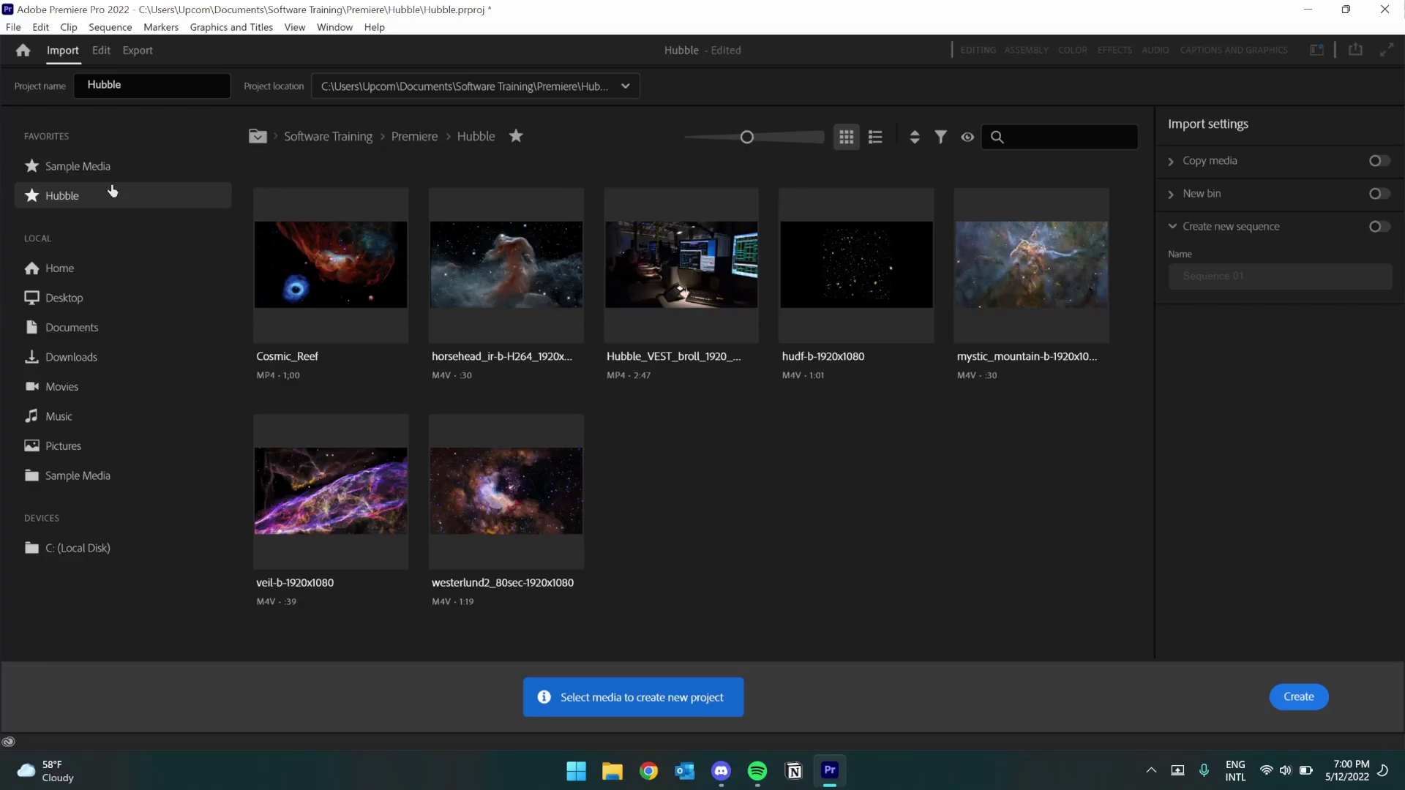
Keep the Hubble folder marked as a favourite.
left_click(516, 139)
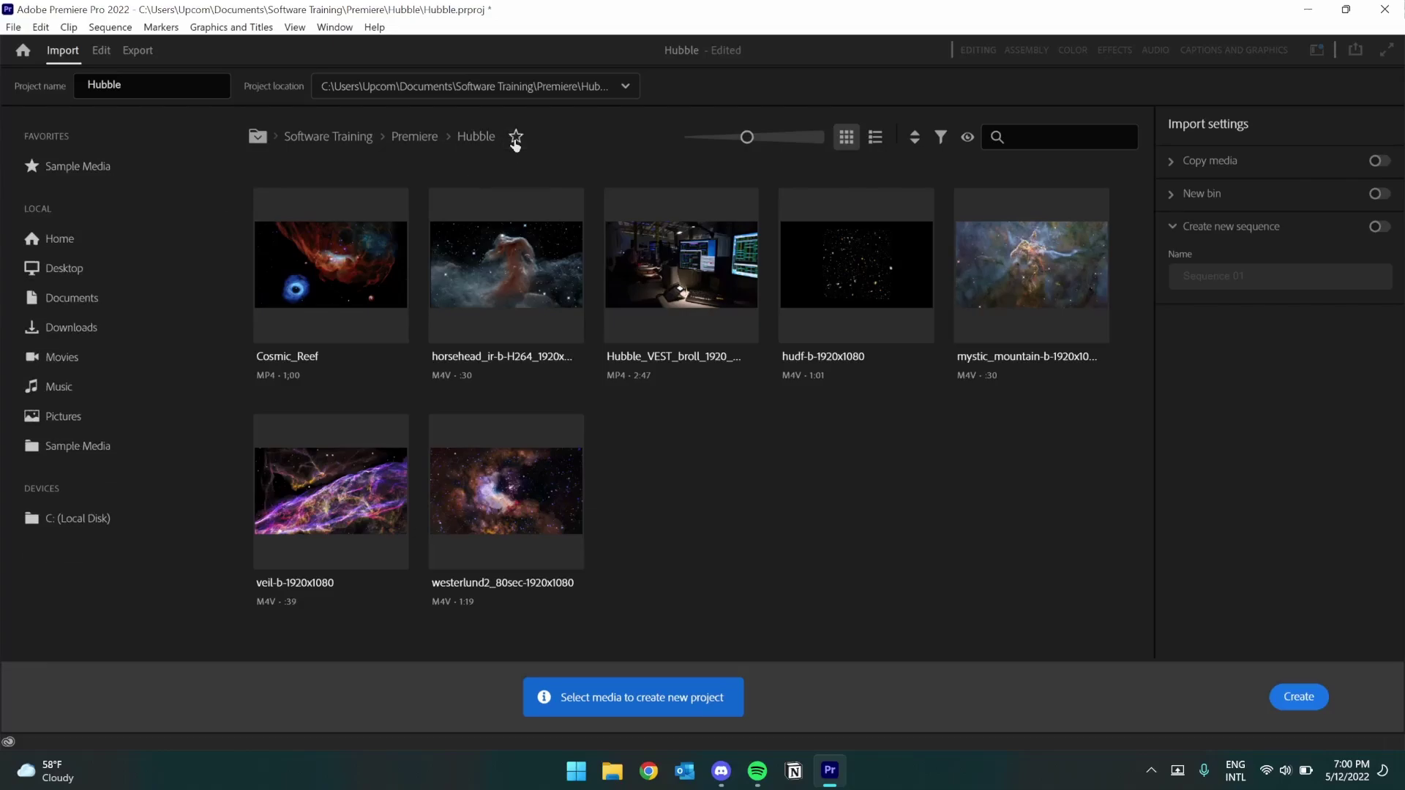
left_click(516, 139)
left_click(516, 139)
left_click(516, 139)
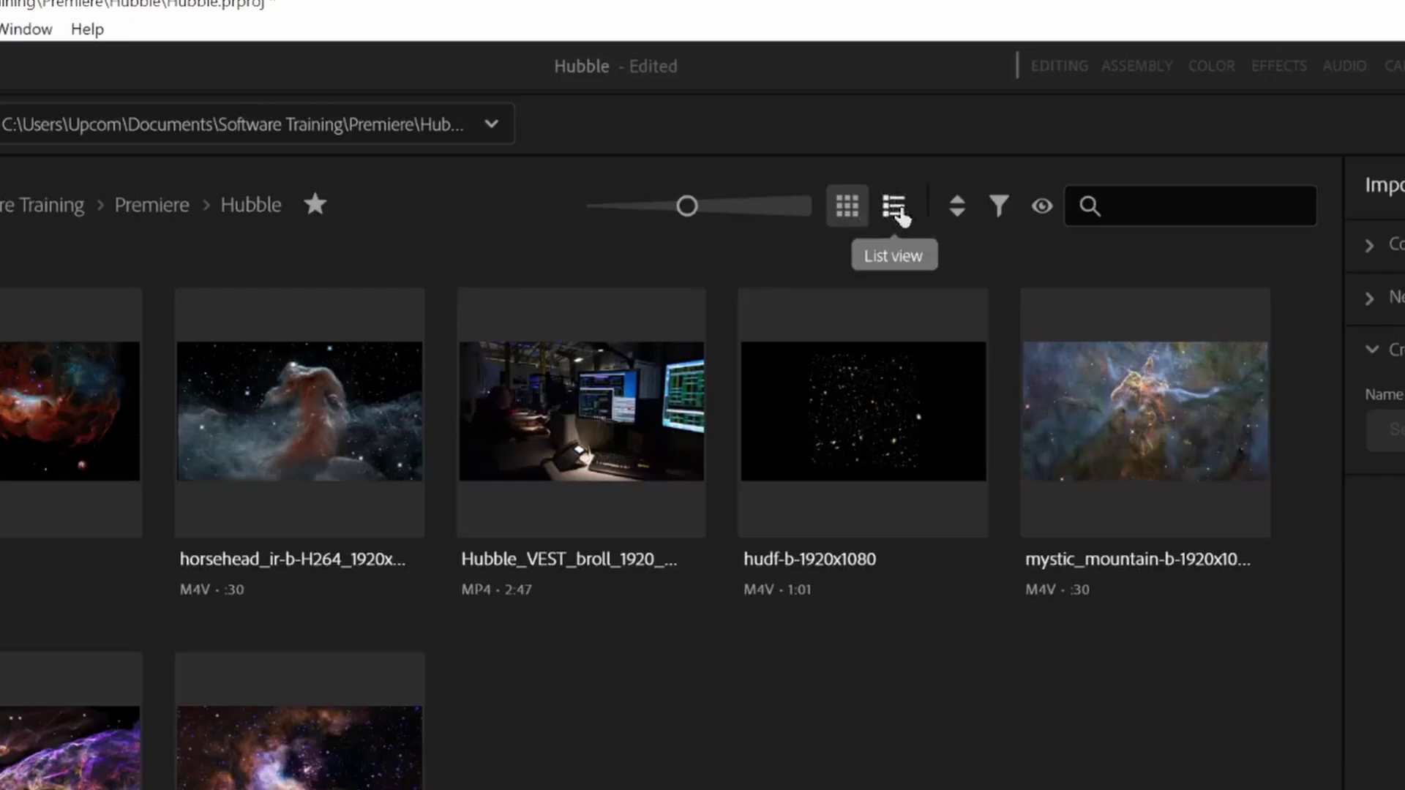
Return to Grid view and set the clip thumbnails to maximum size.
left_click(899, 210)
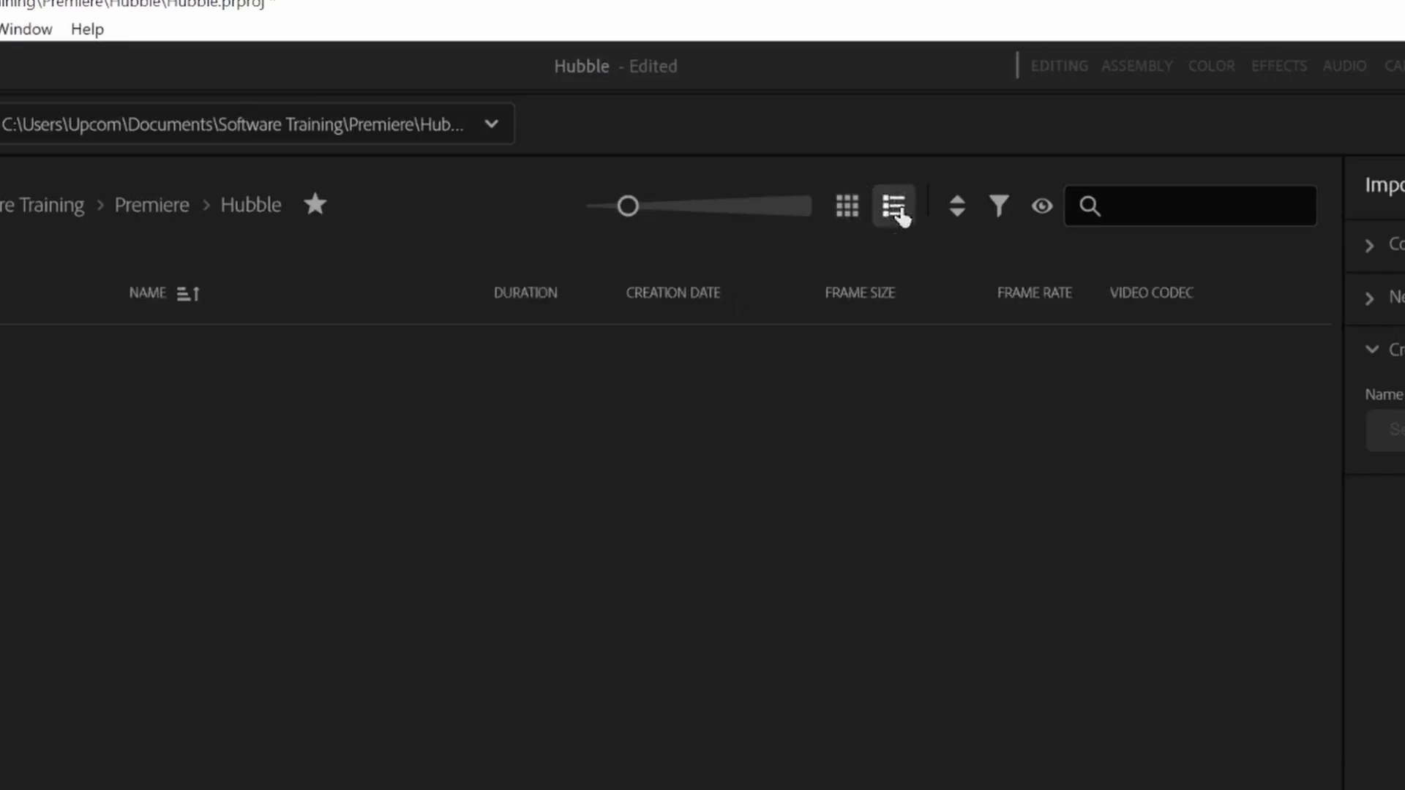
left_click(849, 208)
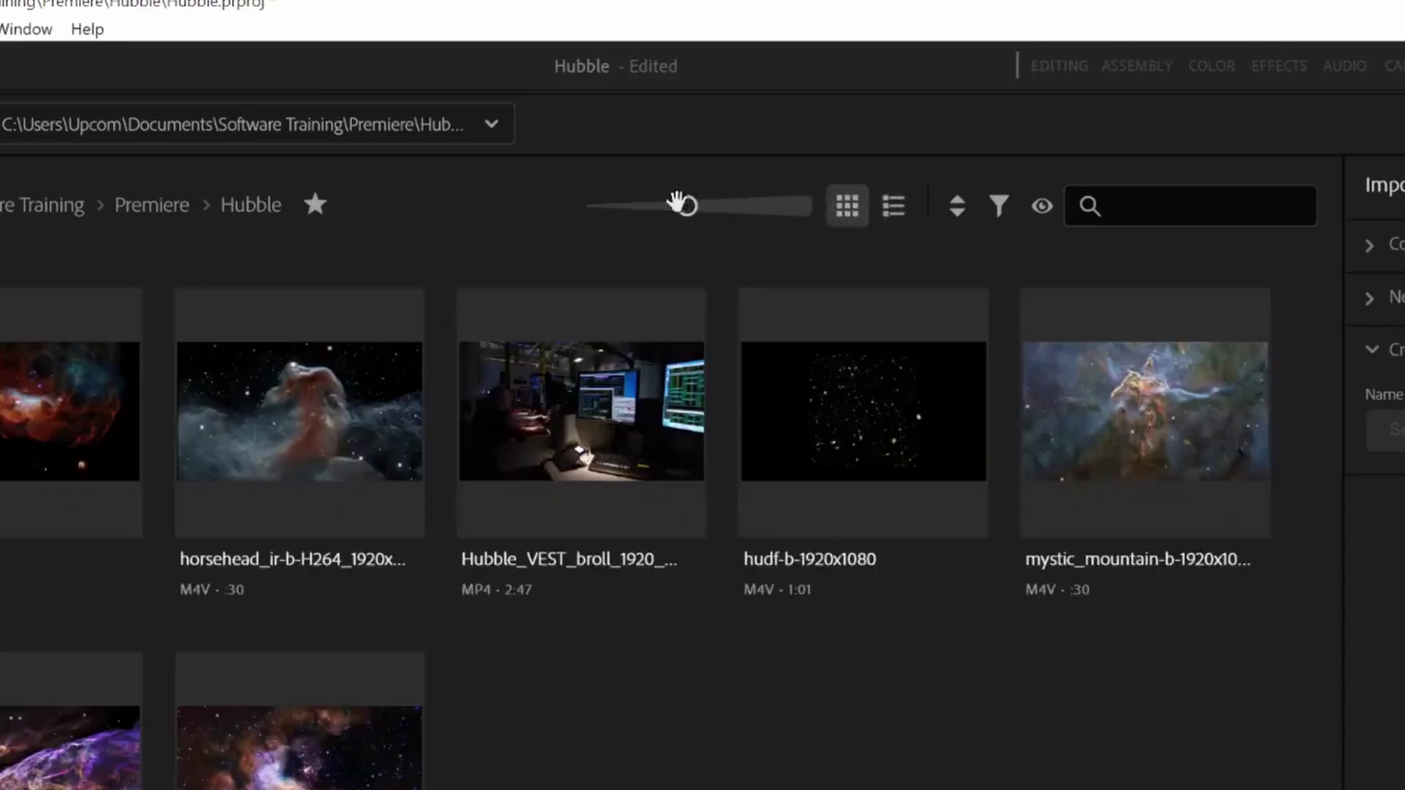
left_click_drag(677, 203, 622, 220)
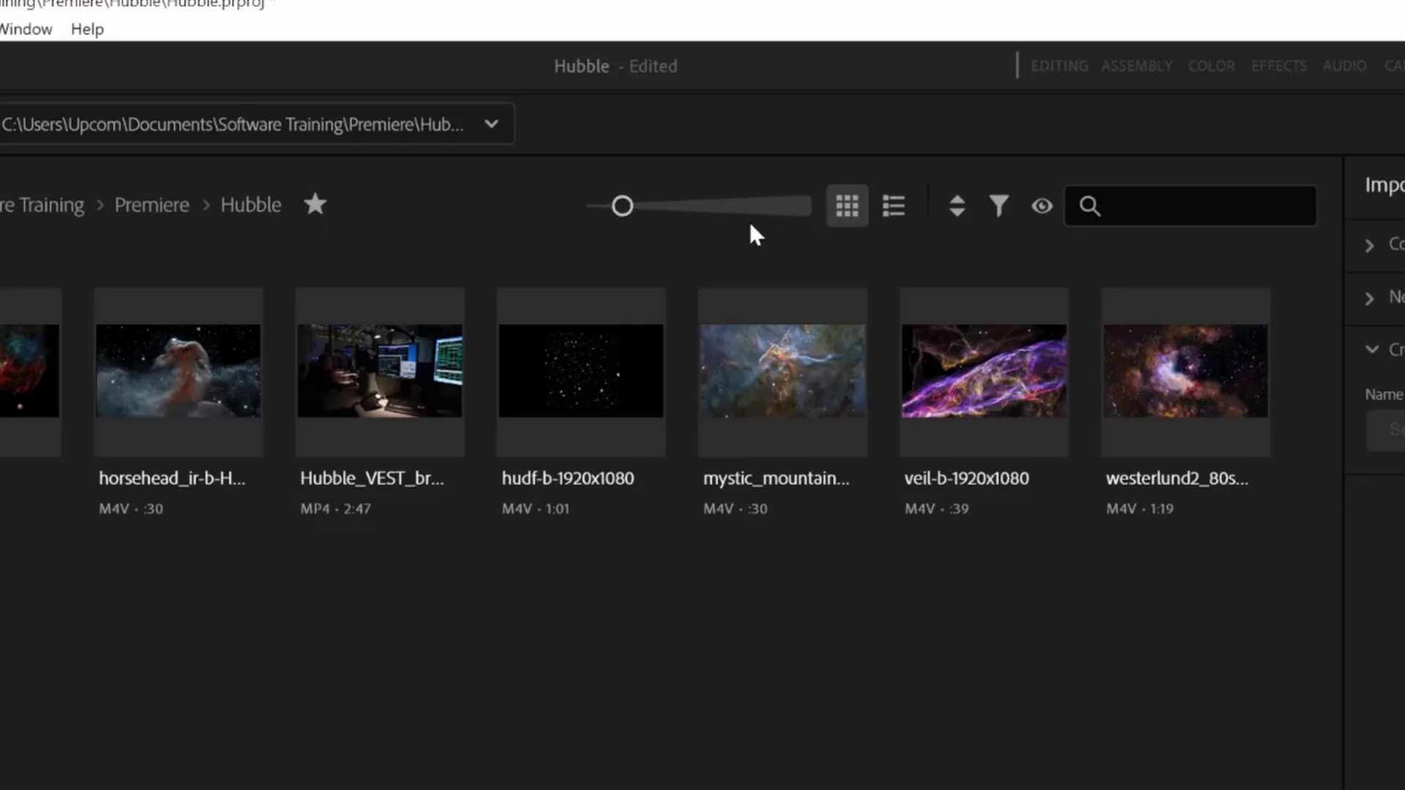
left_click(624, 208)
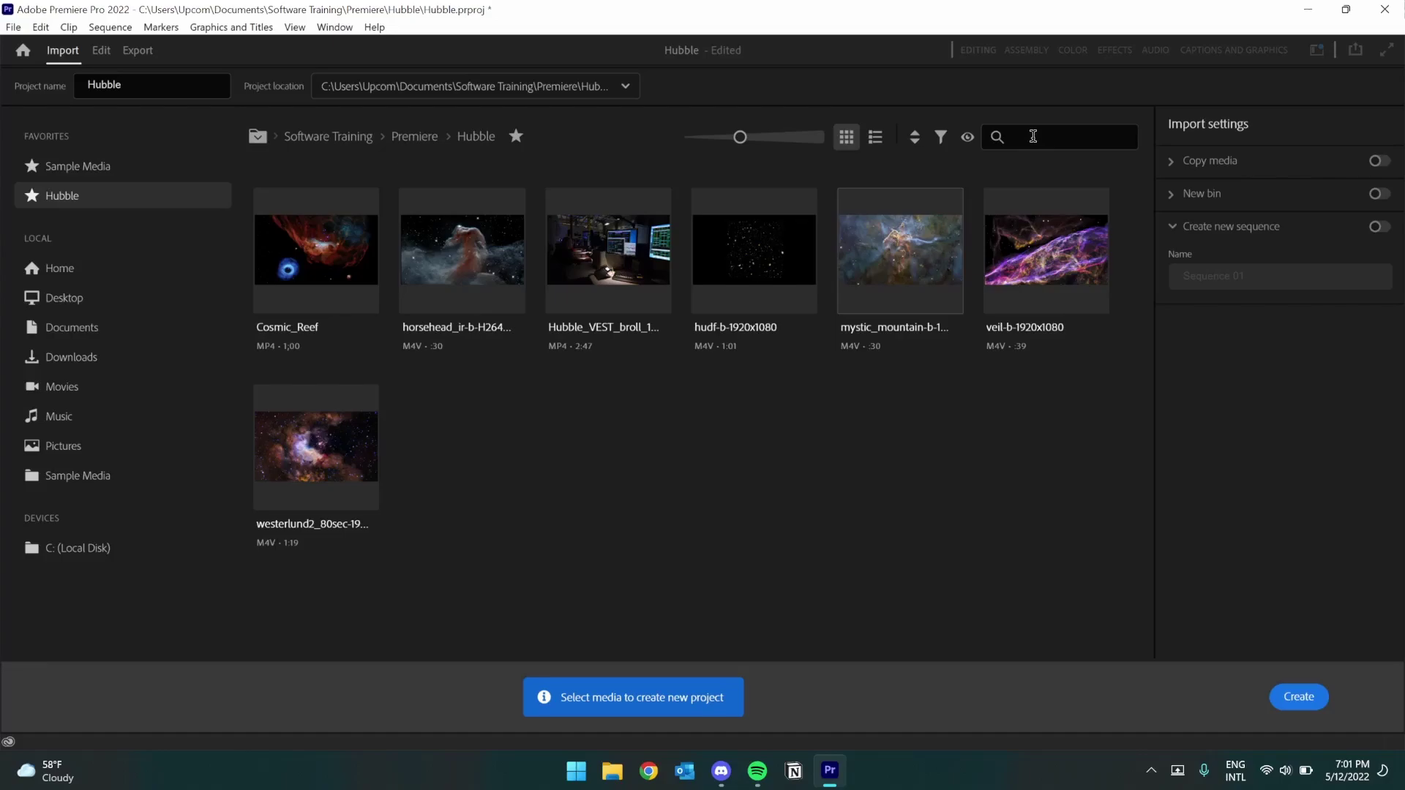
Search clips for 'horsehead', then clear the search, leaving all file types displayed.
left_click(1033, 137)
type("horsehead")
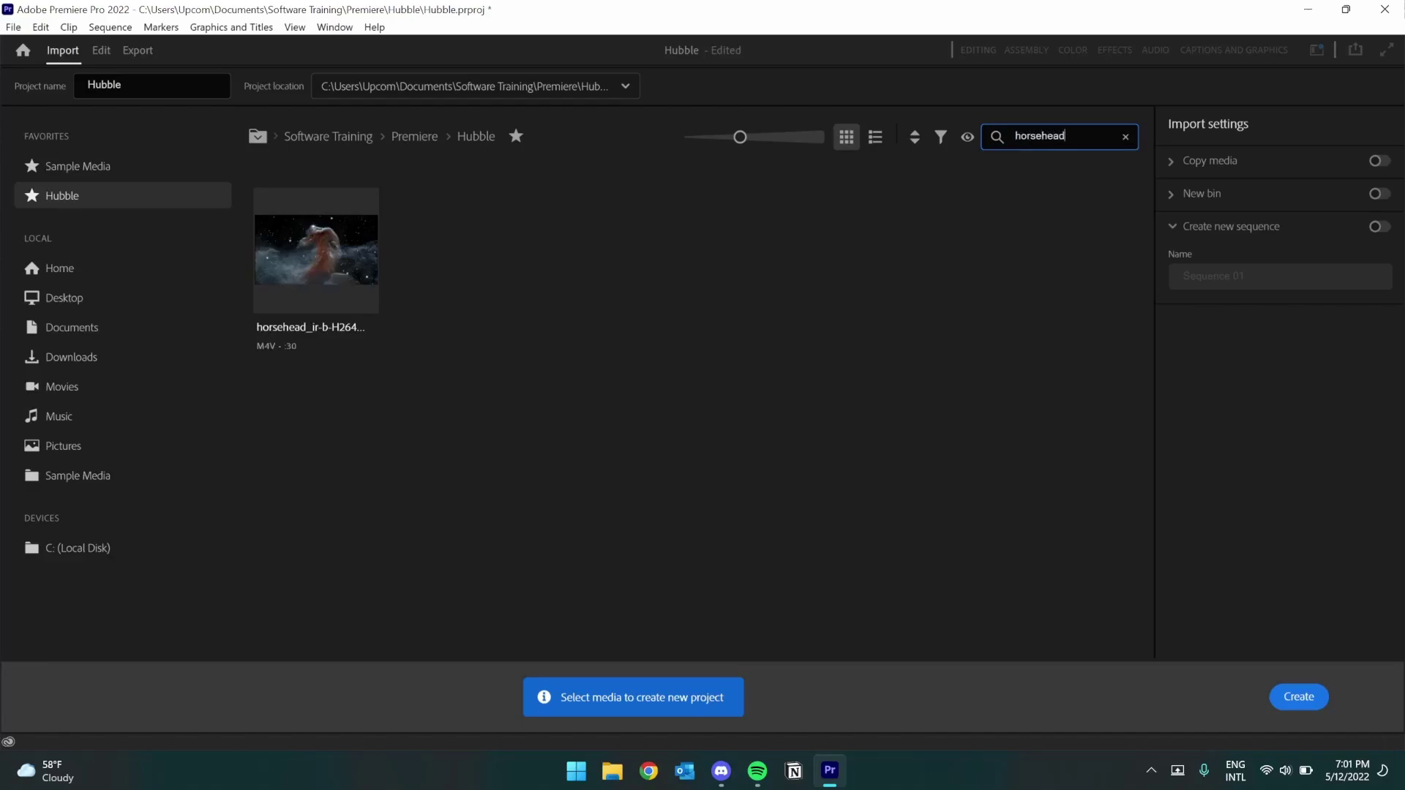
left_click(1125, 137)
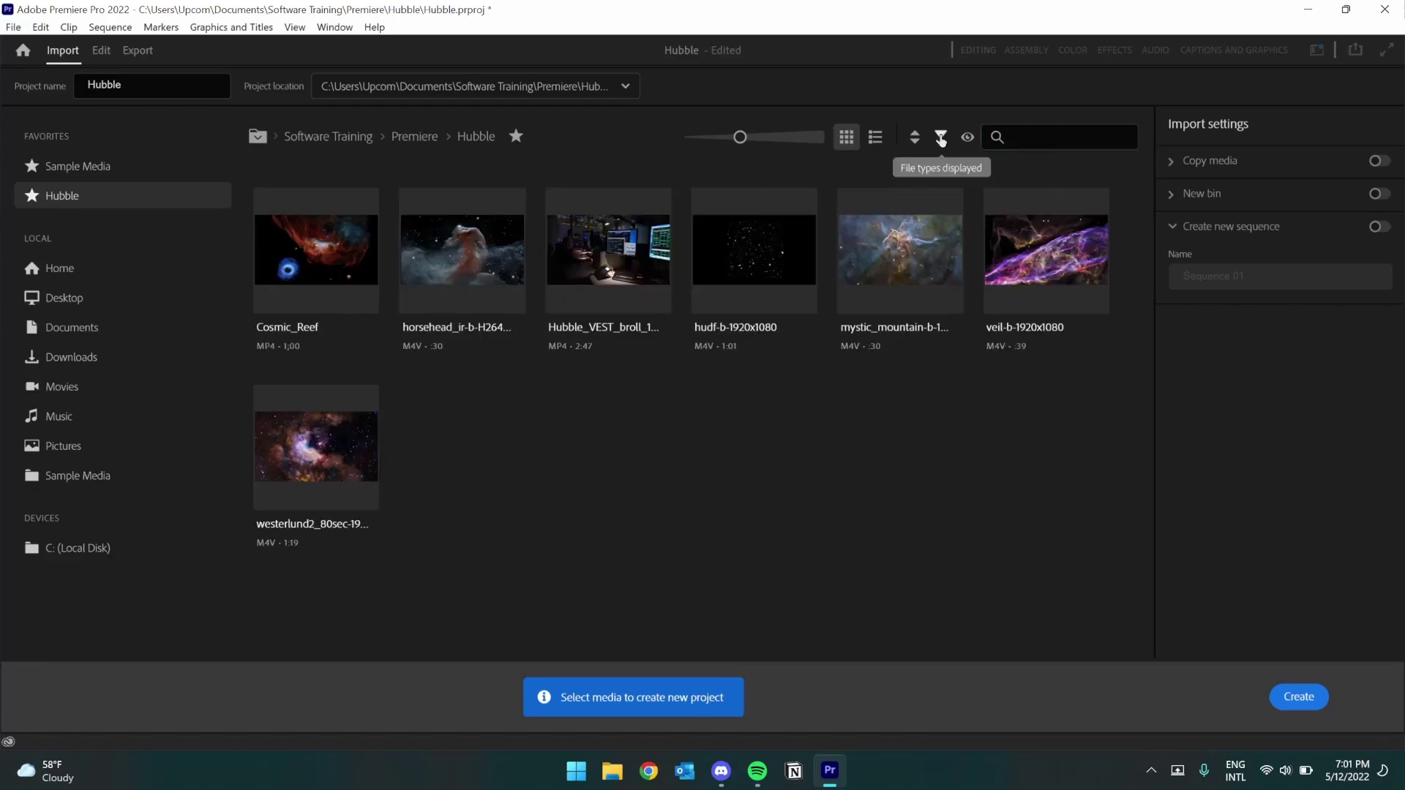
left_click(942, 138)
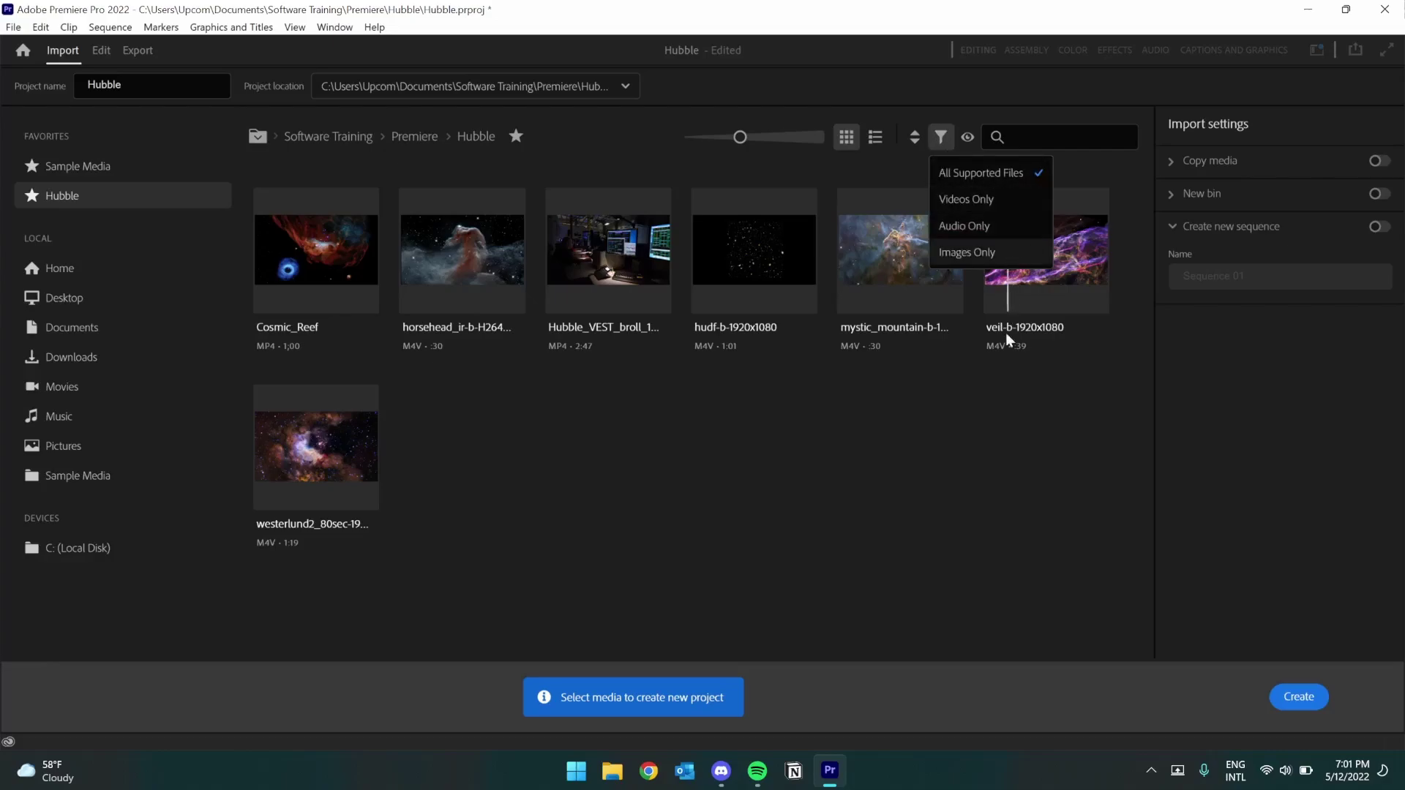
left_click(981, 425)
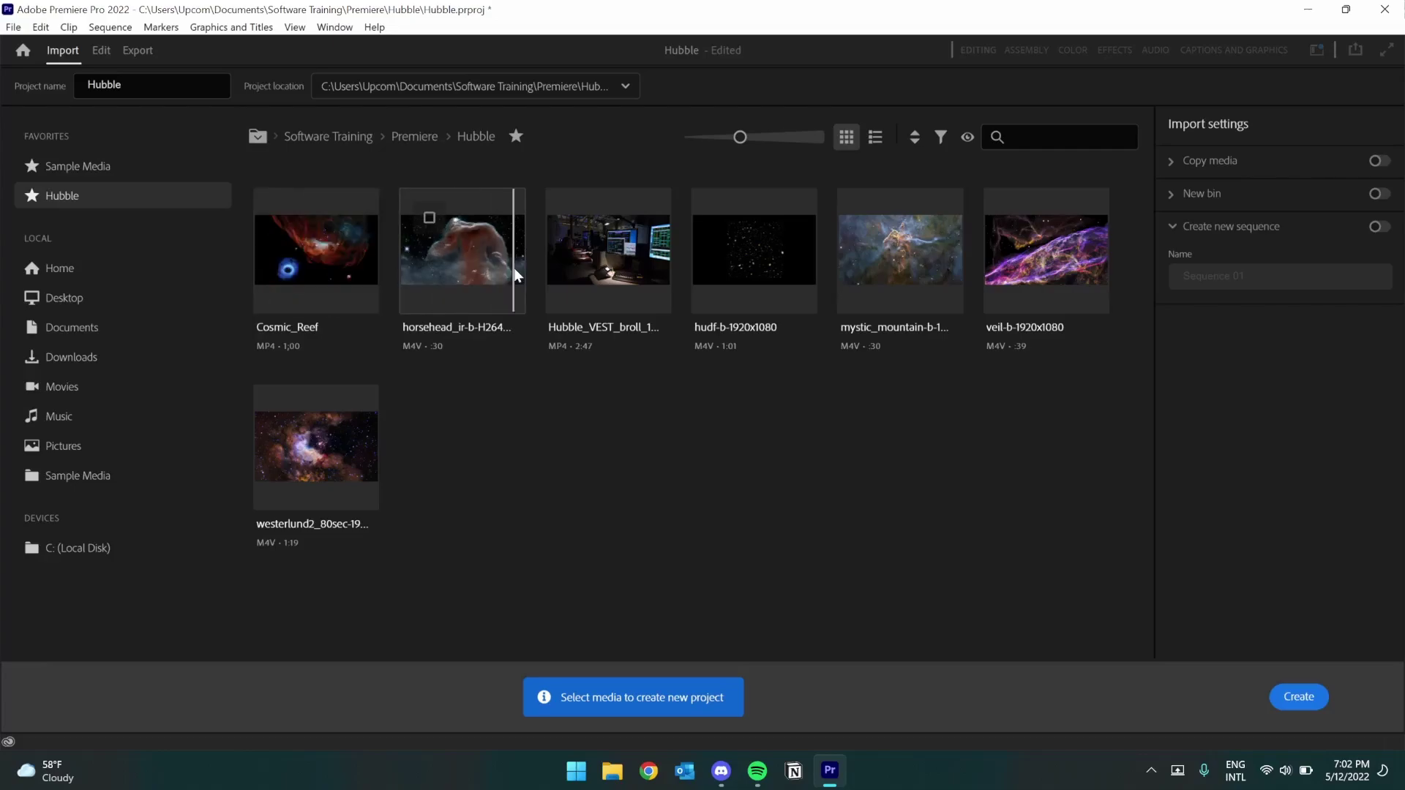
Queue only Cosmic_Reef and horsehead_ir-b-H264, removing the Hubble VEST clip from the tray.
left_click(288, 216)
left_click(427, 216)
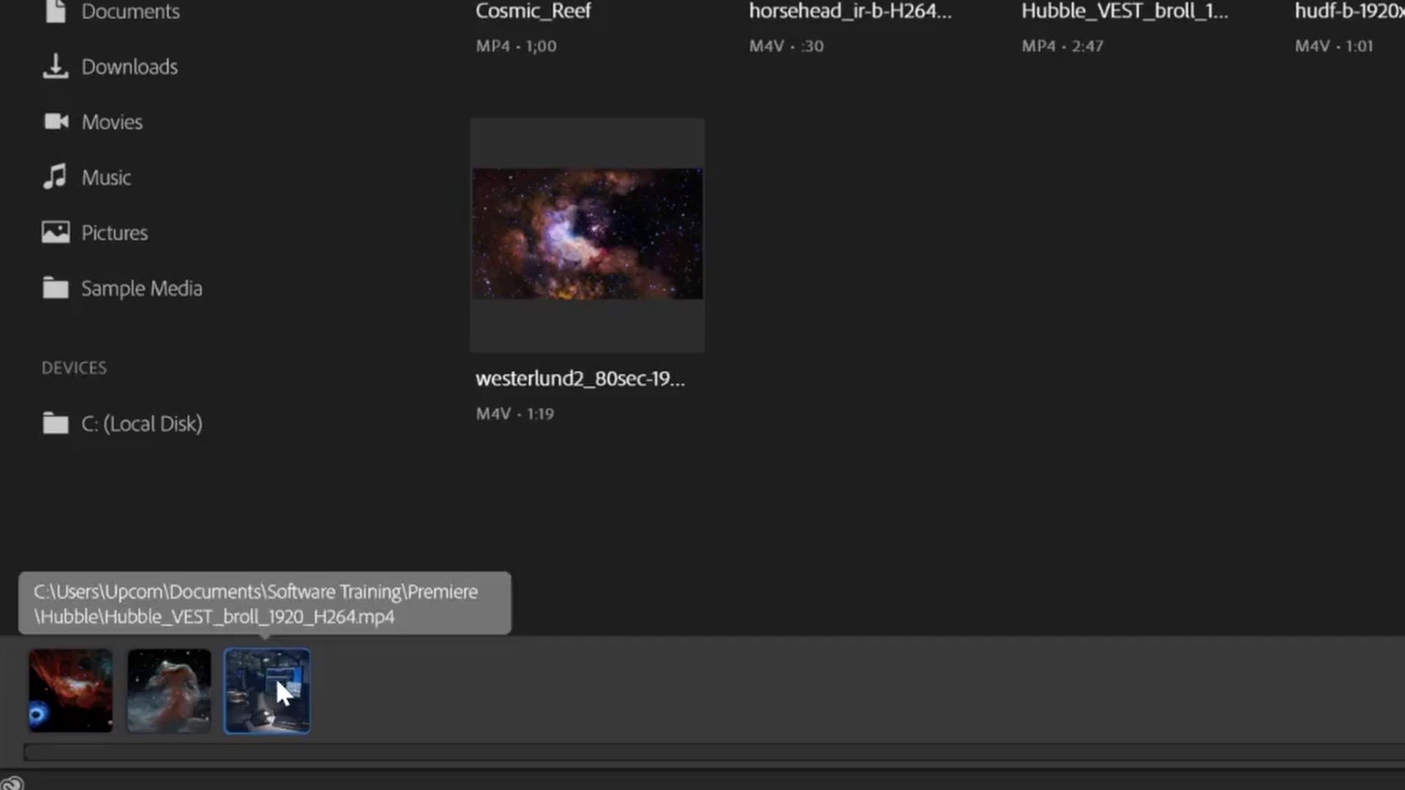
right_click(278, 683)
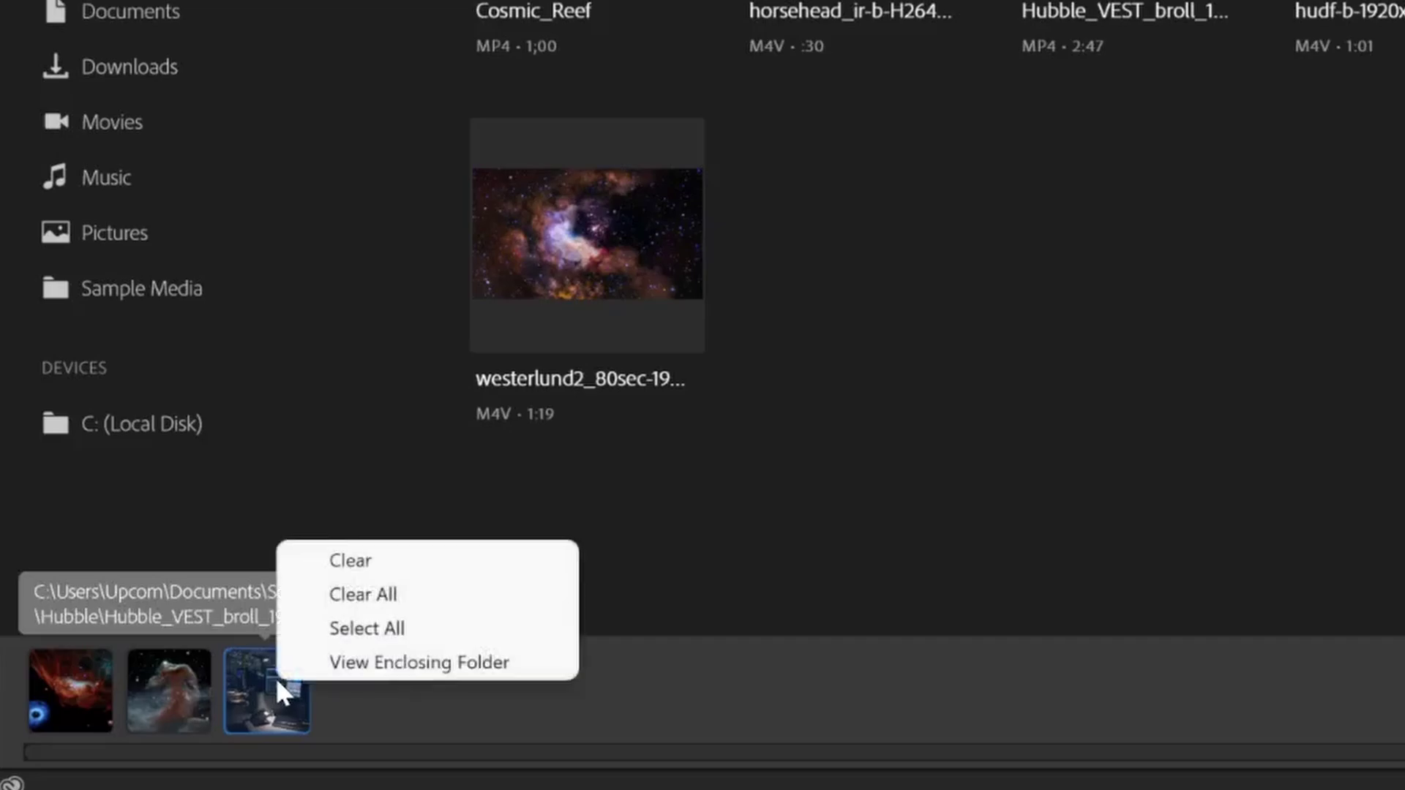
left_click(412, 562)
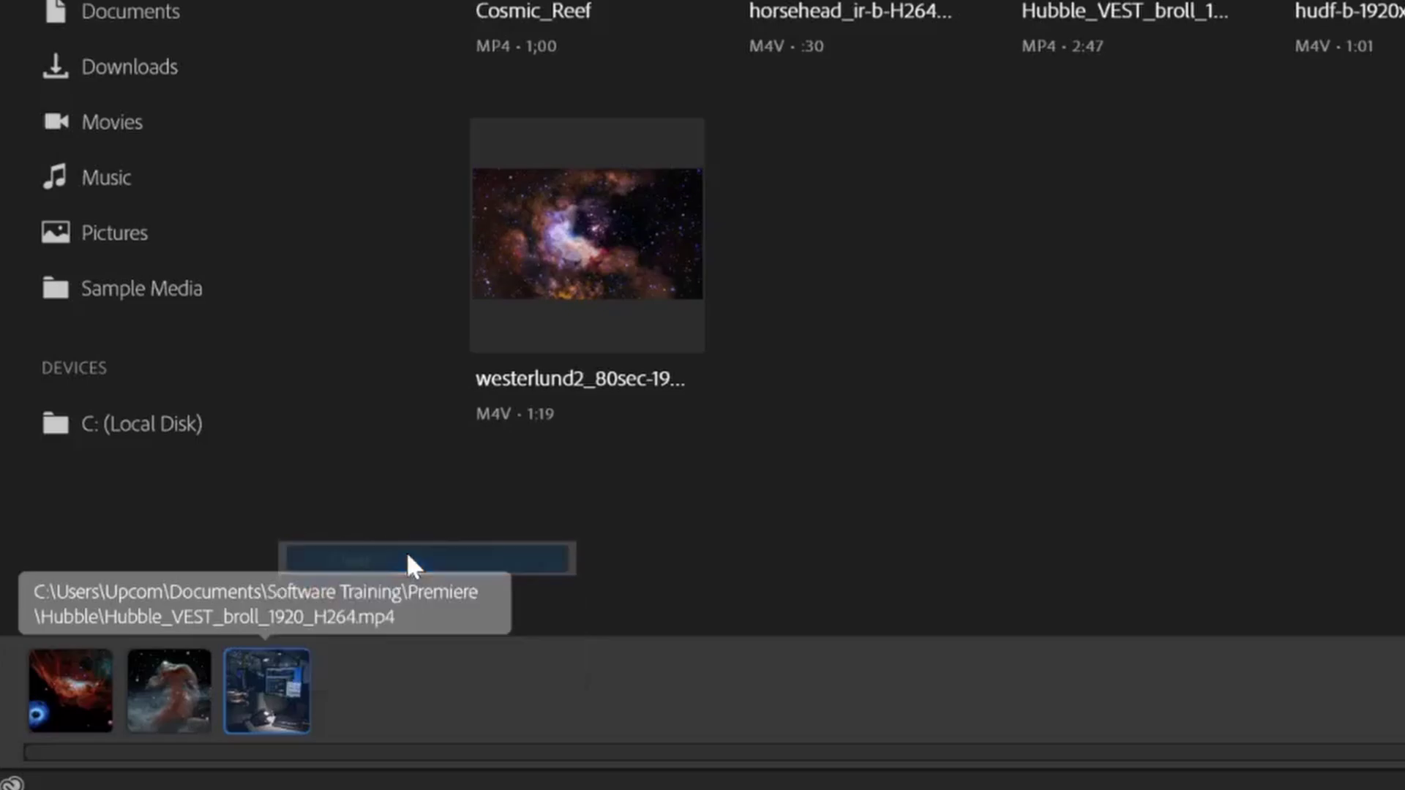
left_click(180, 682)
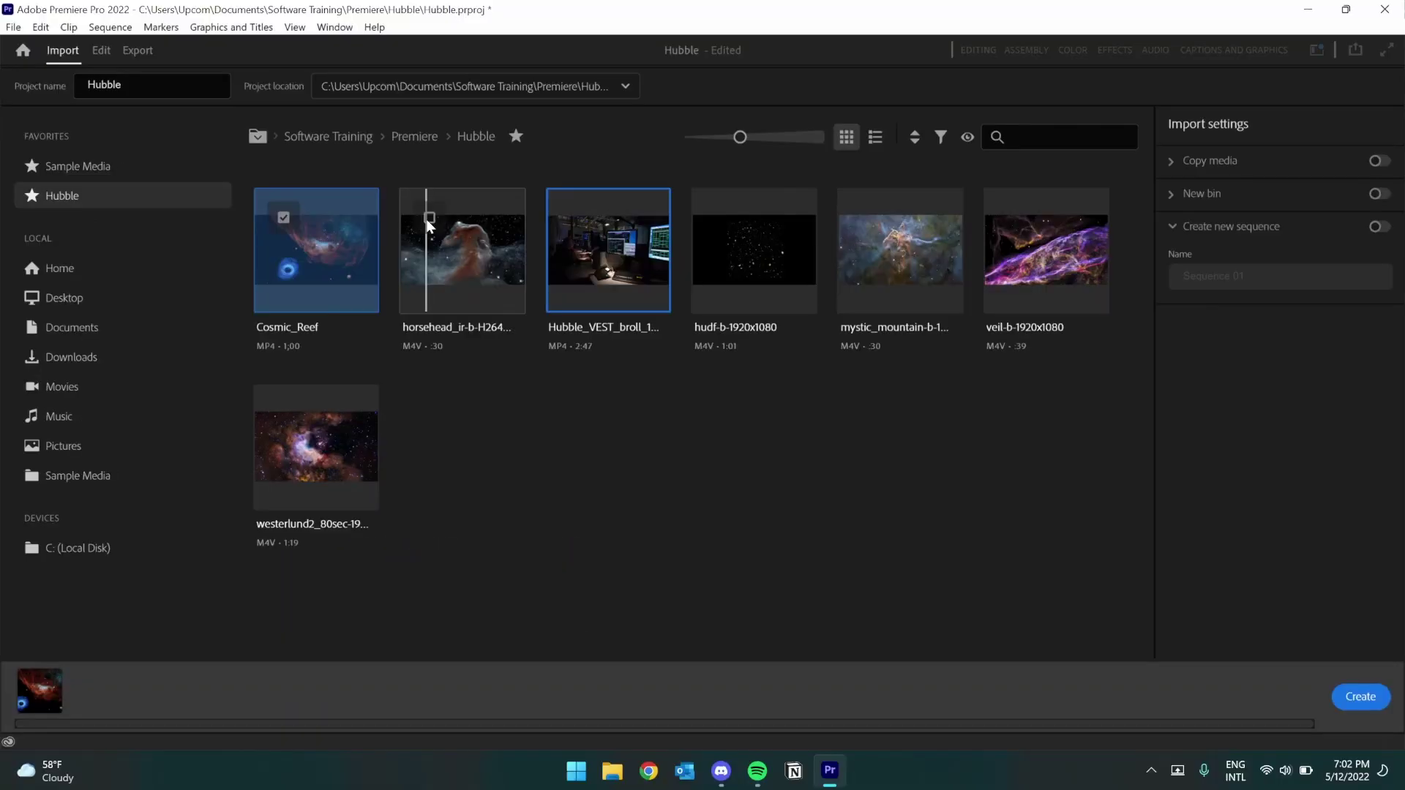
left_click(429, 218)
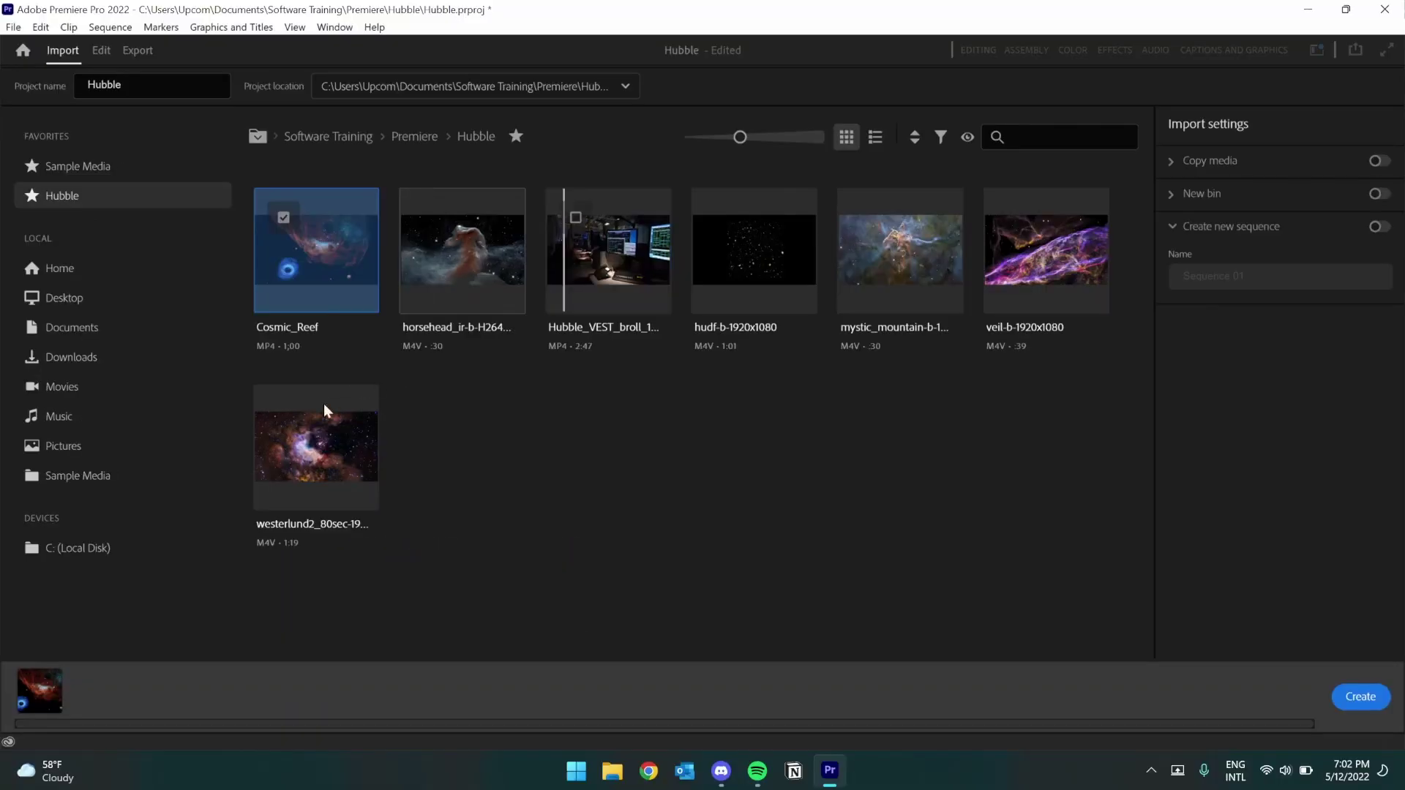
Check the hudf, mystic_mountain, veil and VEST broll clips, then expand Copy media settings.
left_click(279, 415, "shift")
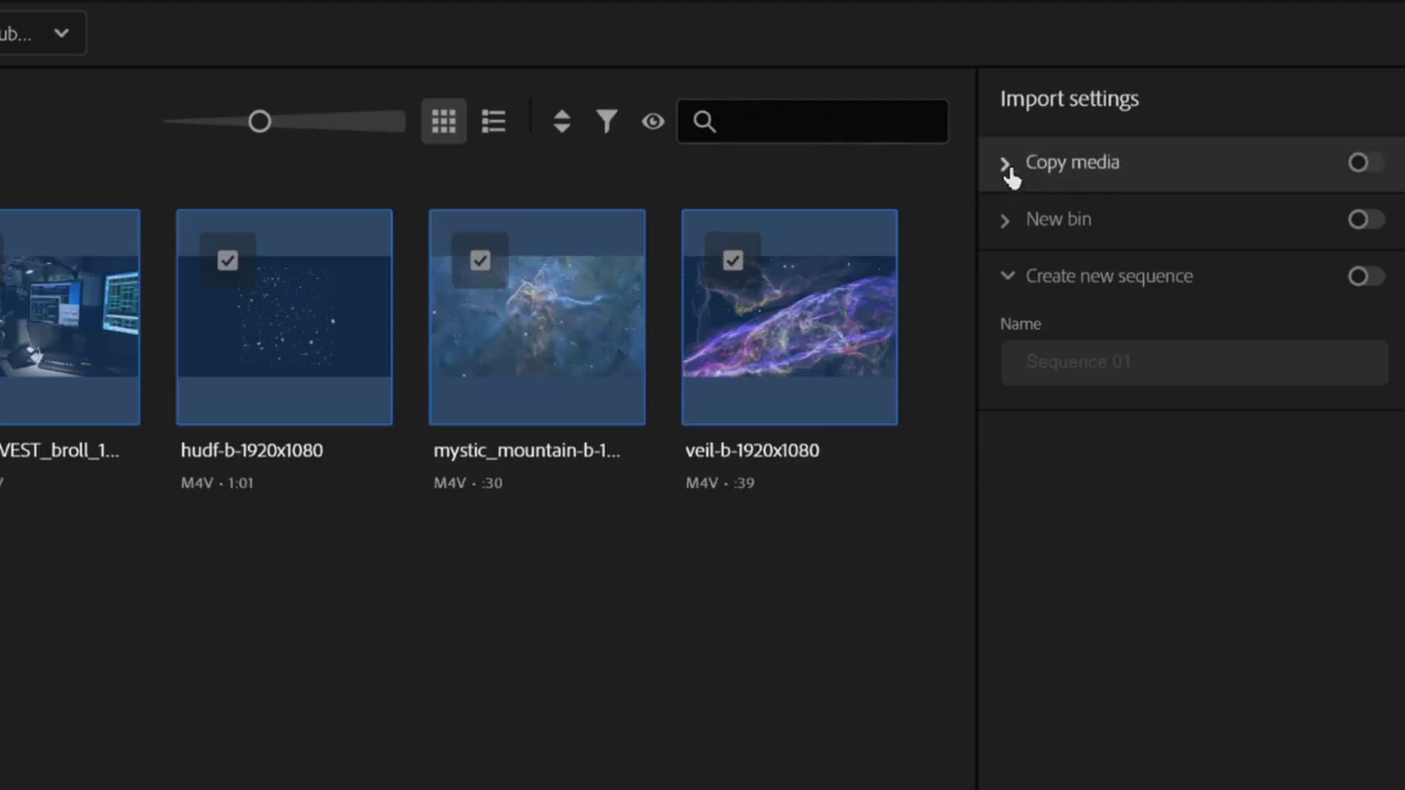
mouse_move(1117, 177)
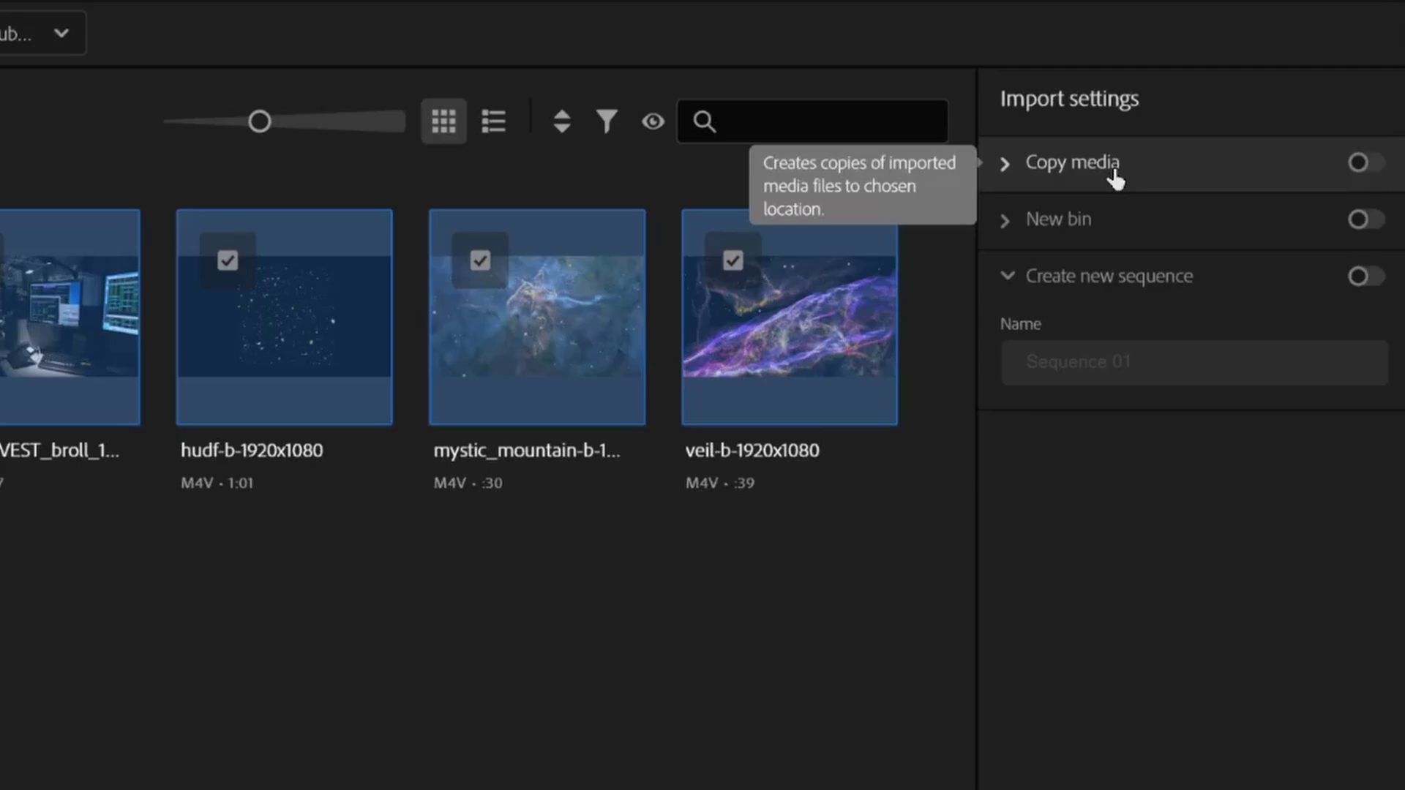
left_click(1005, 167)
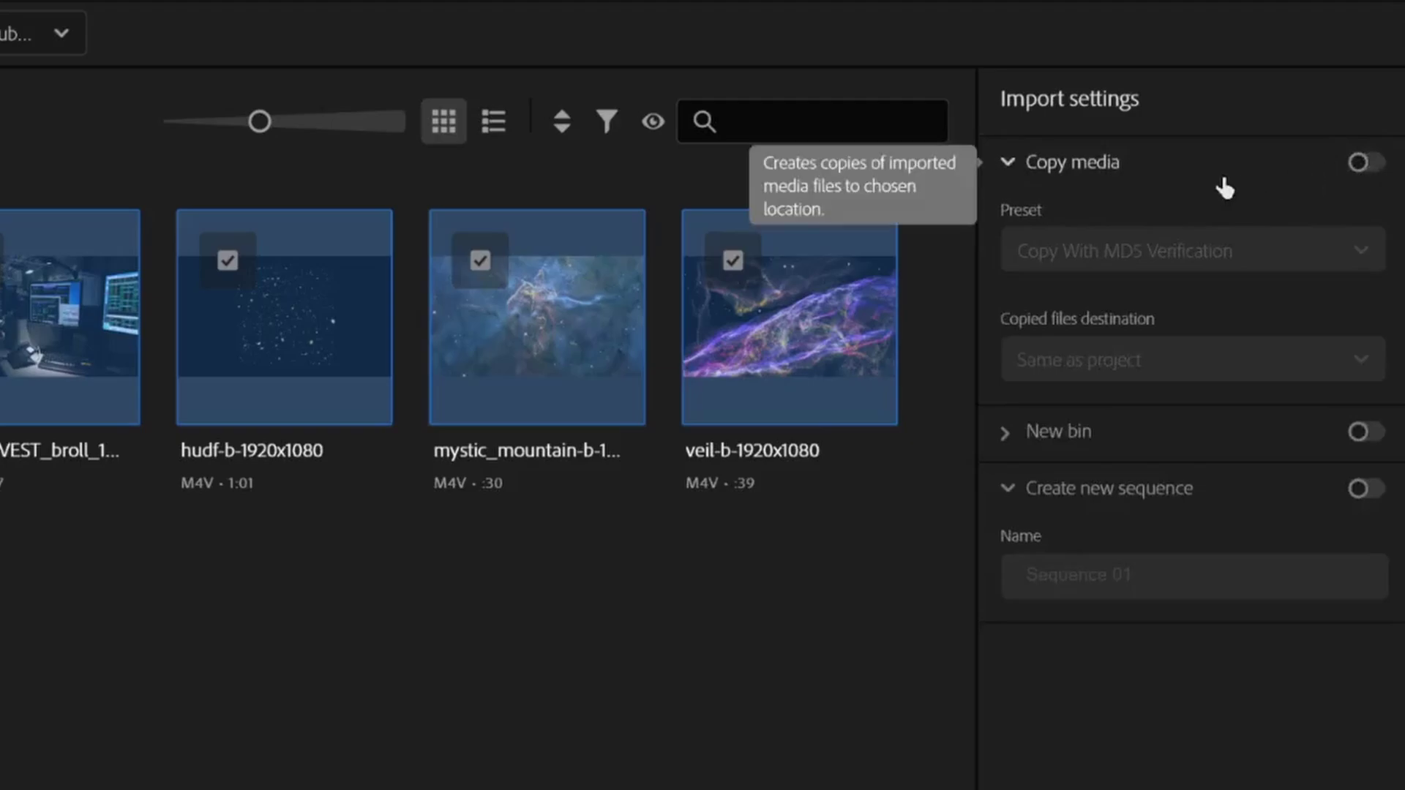
Collapse Copy media and expand New bin, leaving the New bin toggle off.
left_click(1011, 164)
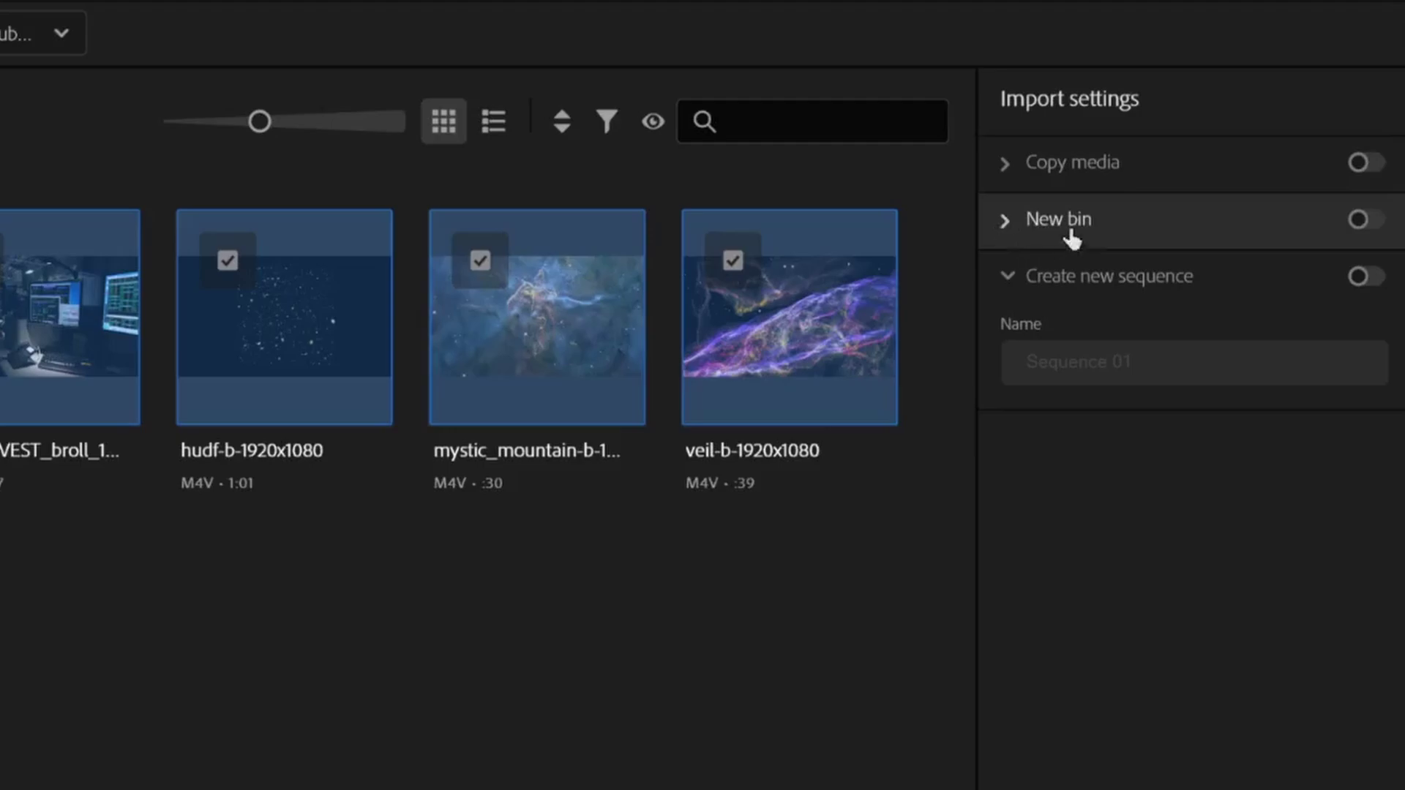
left_click(1013, 223)
left_click(1359, 219)
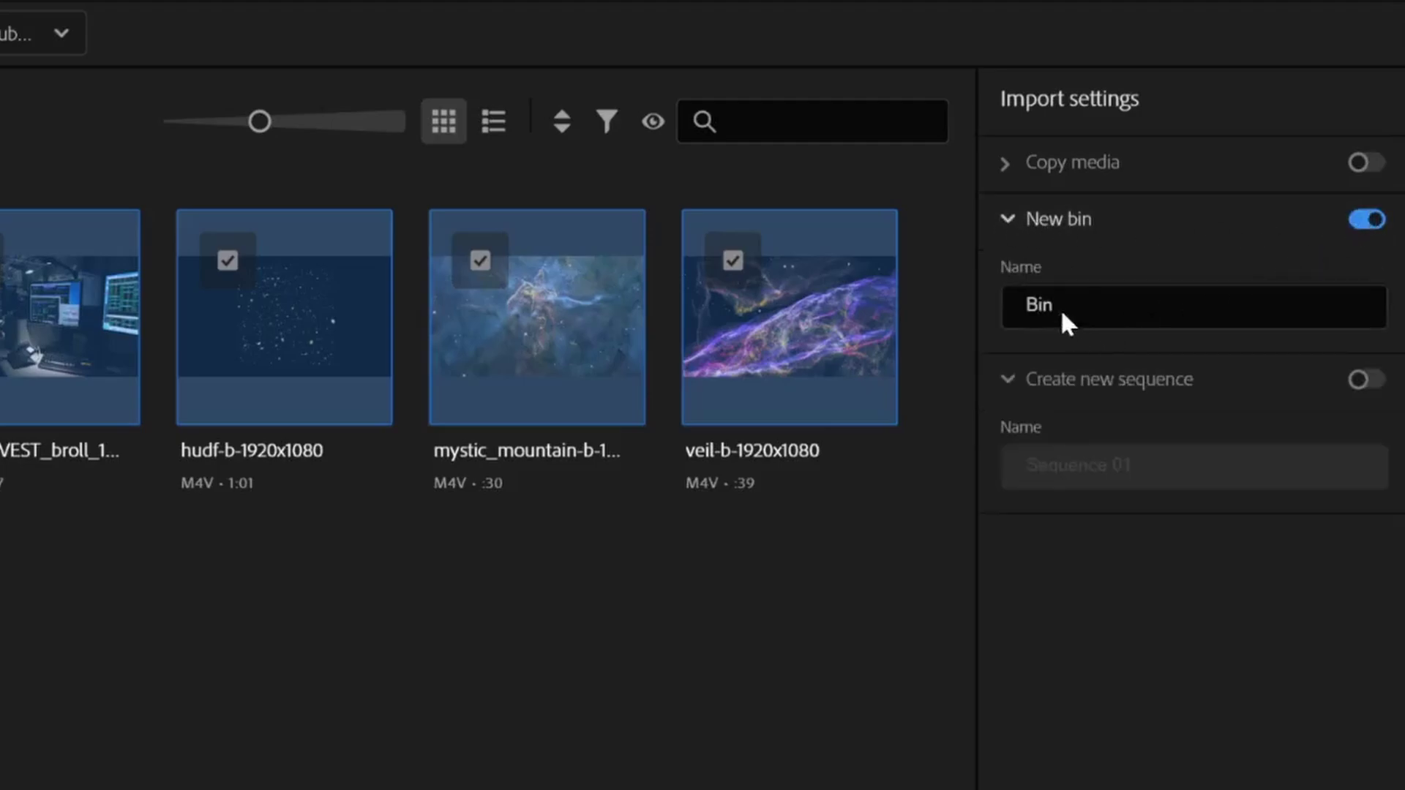
left_click(1369, 221)
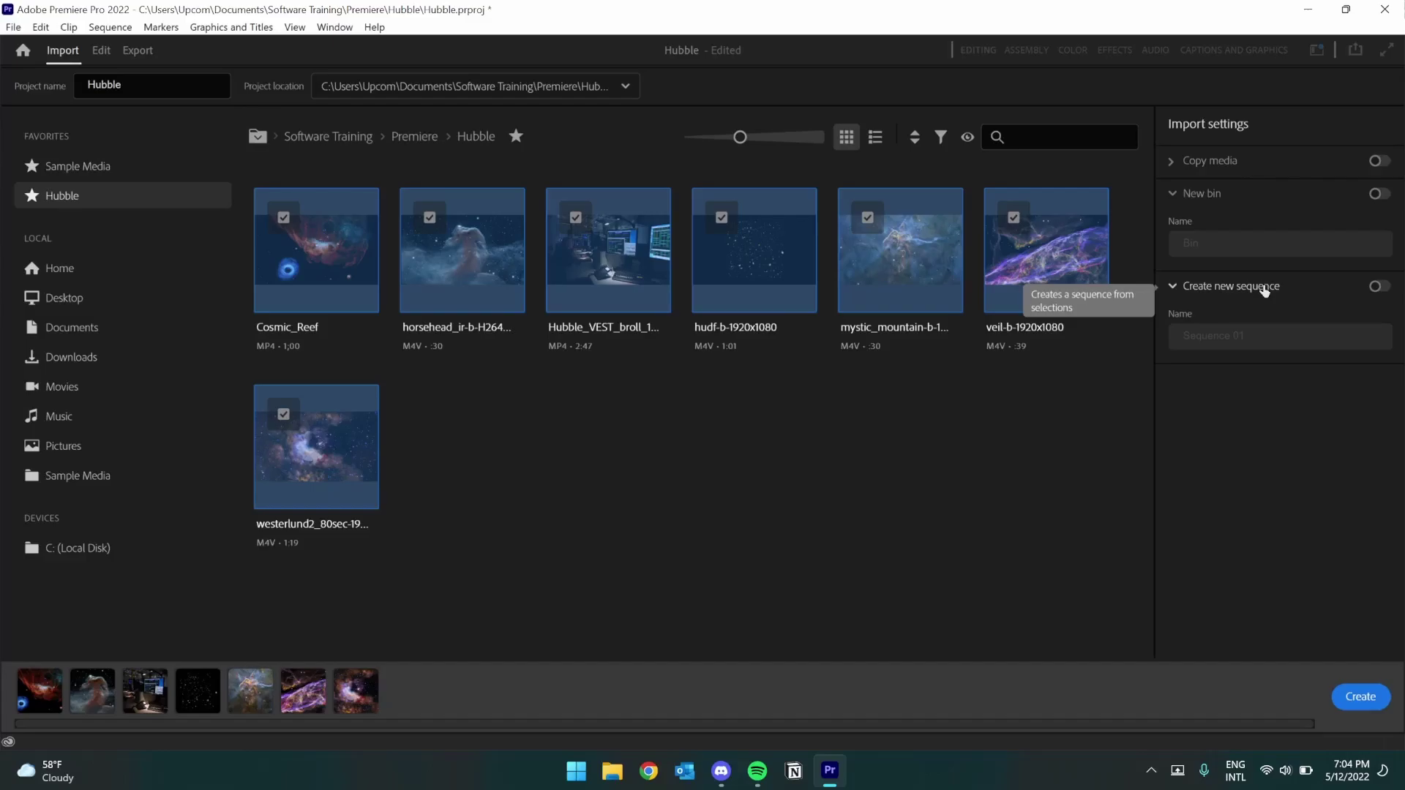
Create the Hubble project with the seven clips and switch to the Edit workspace.
left_click(1357, 699)
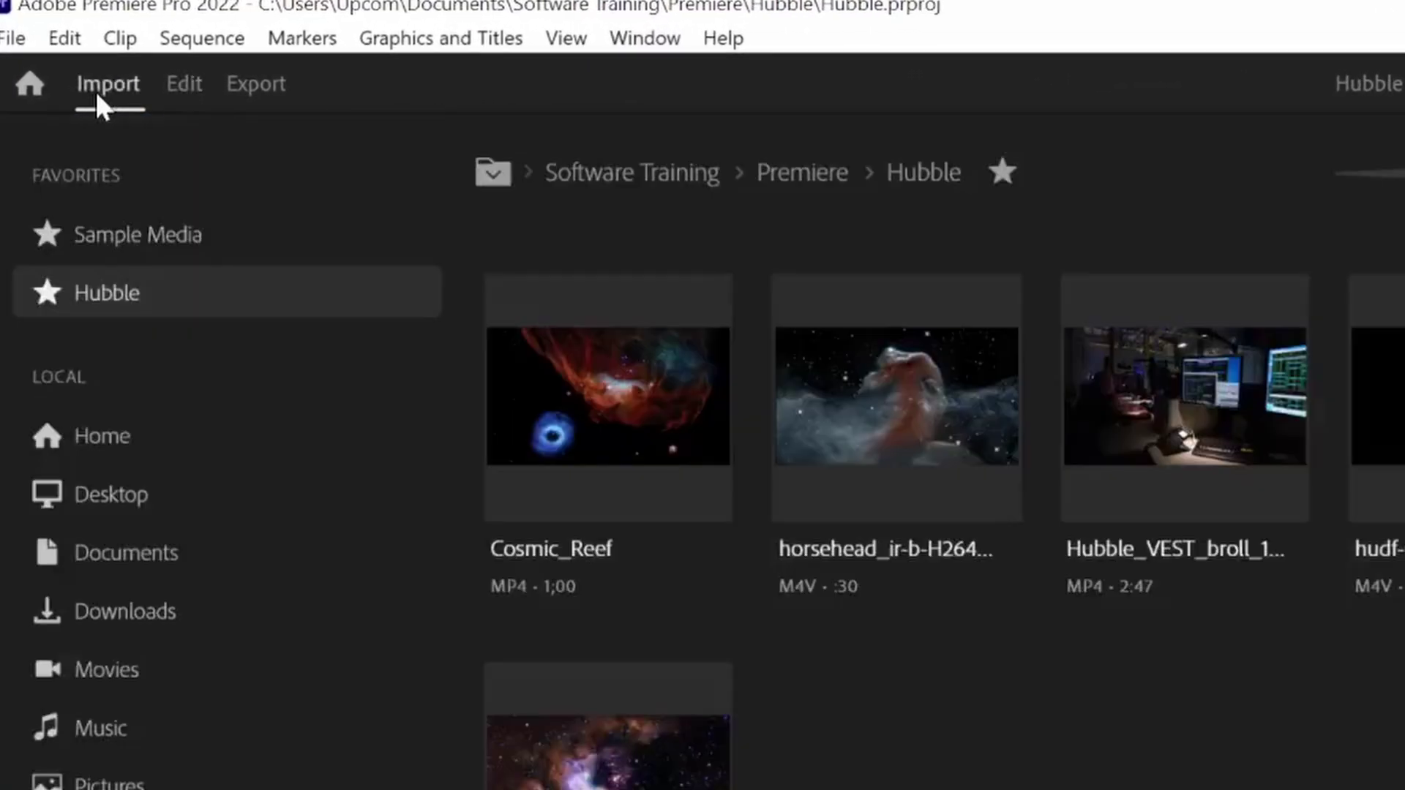
left_click(198, 85)
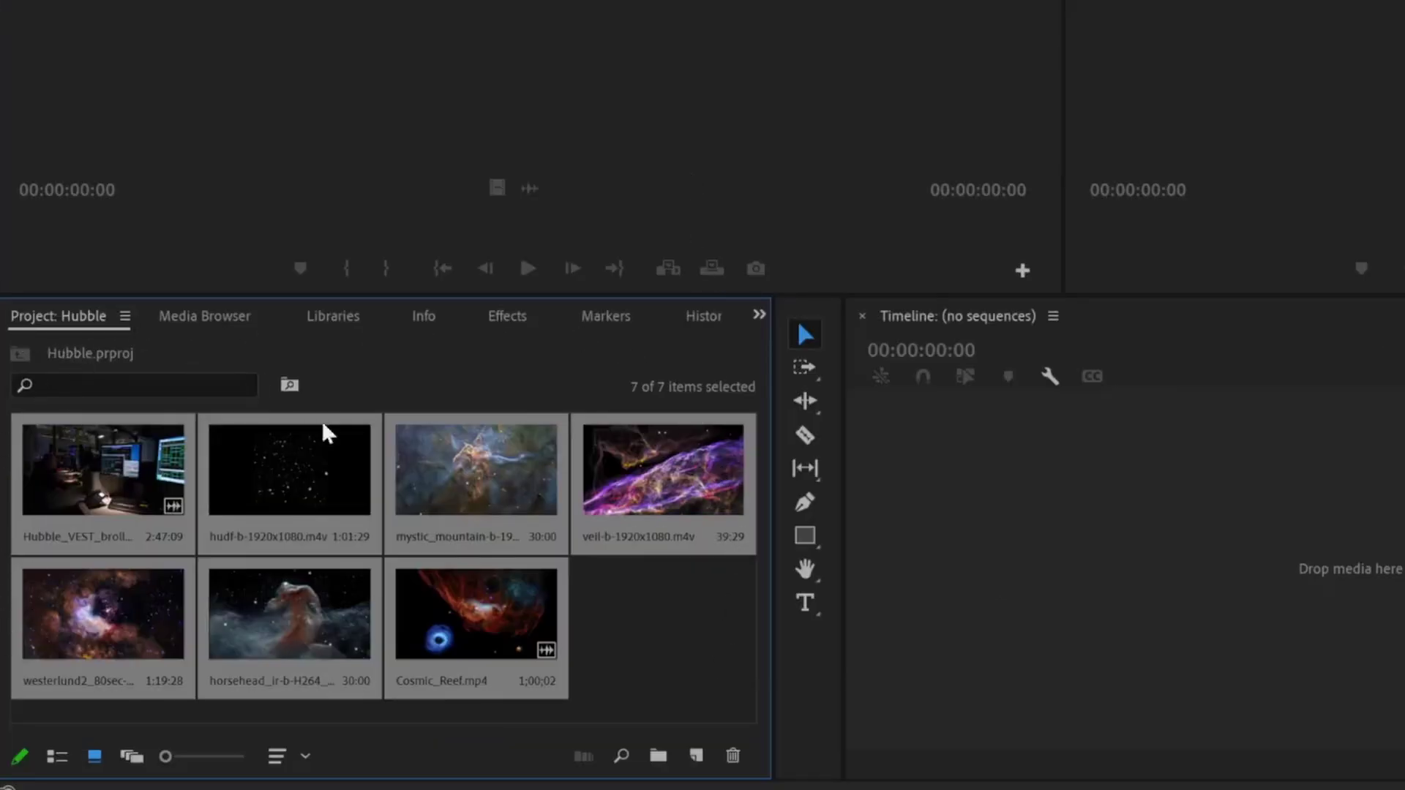
left_click(662, 621)
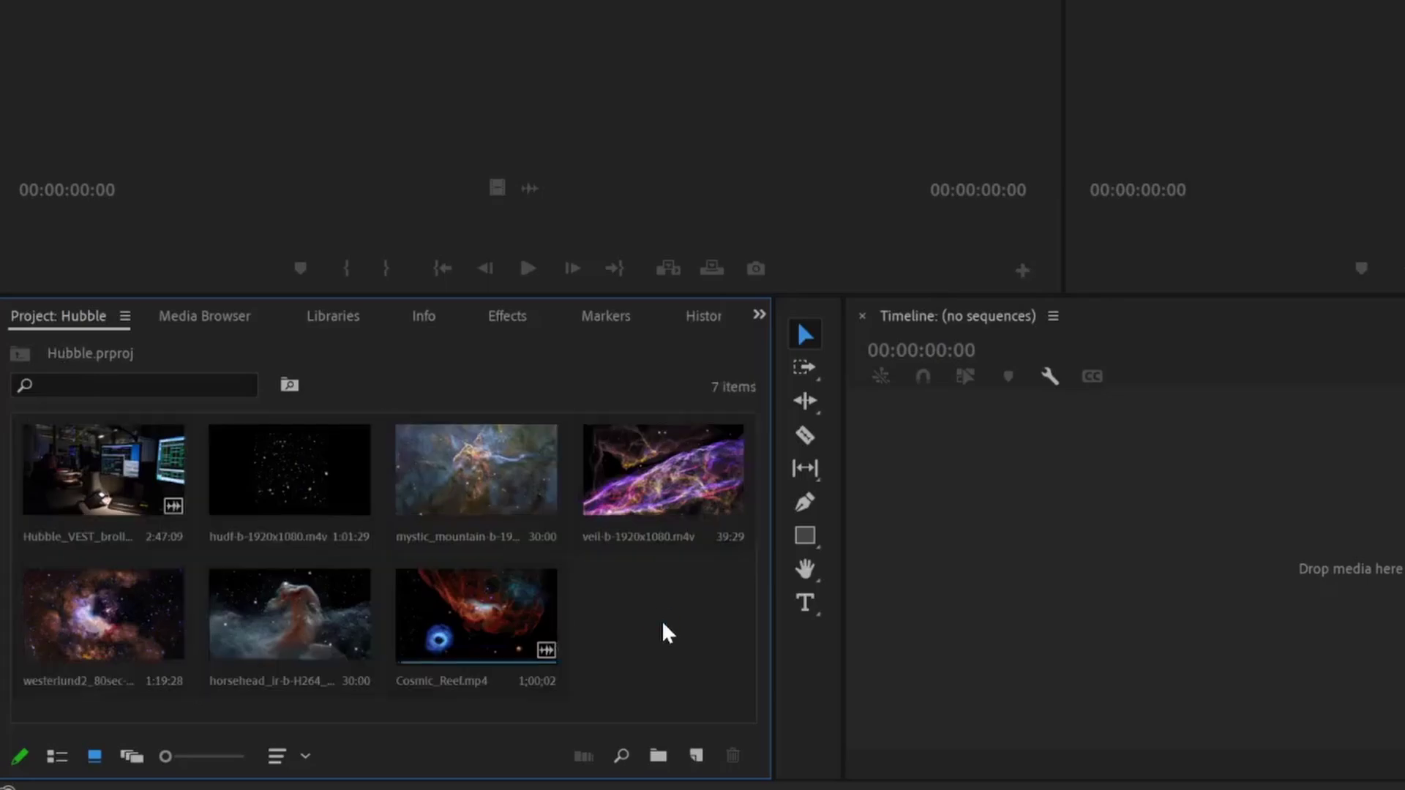
double_click(661, 620)
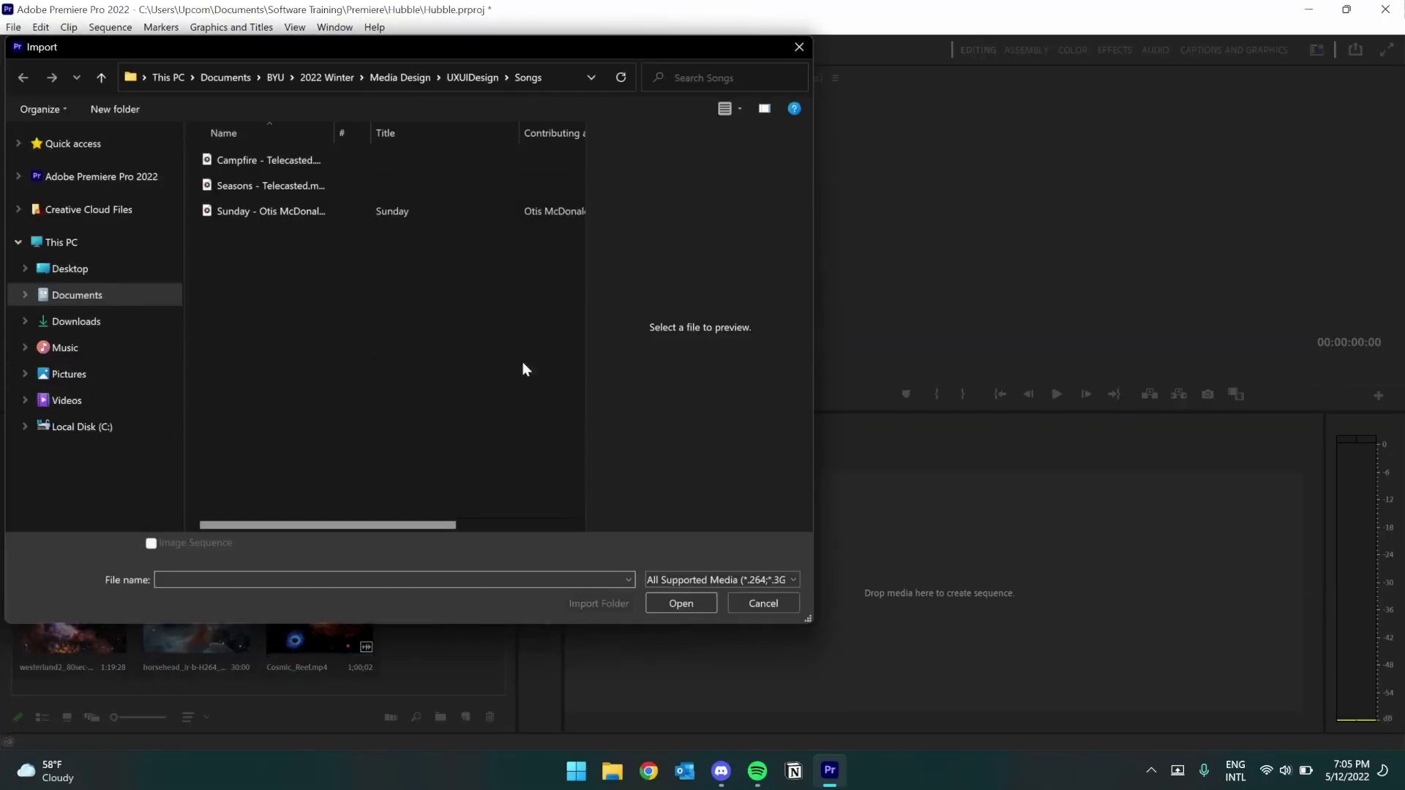
left_click(799, 47)
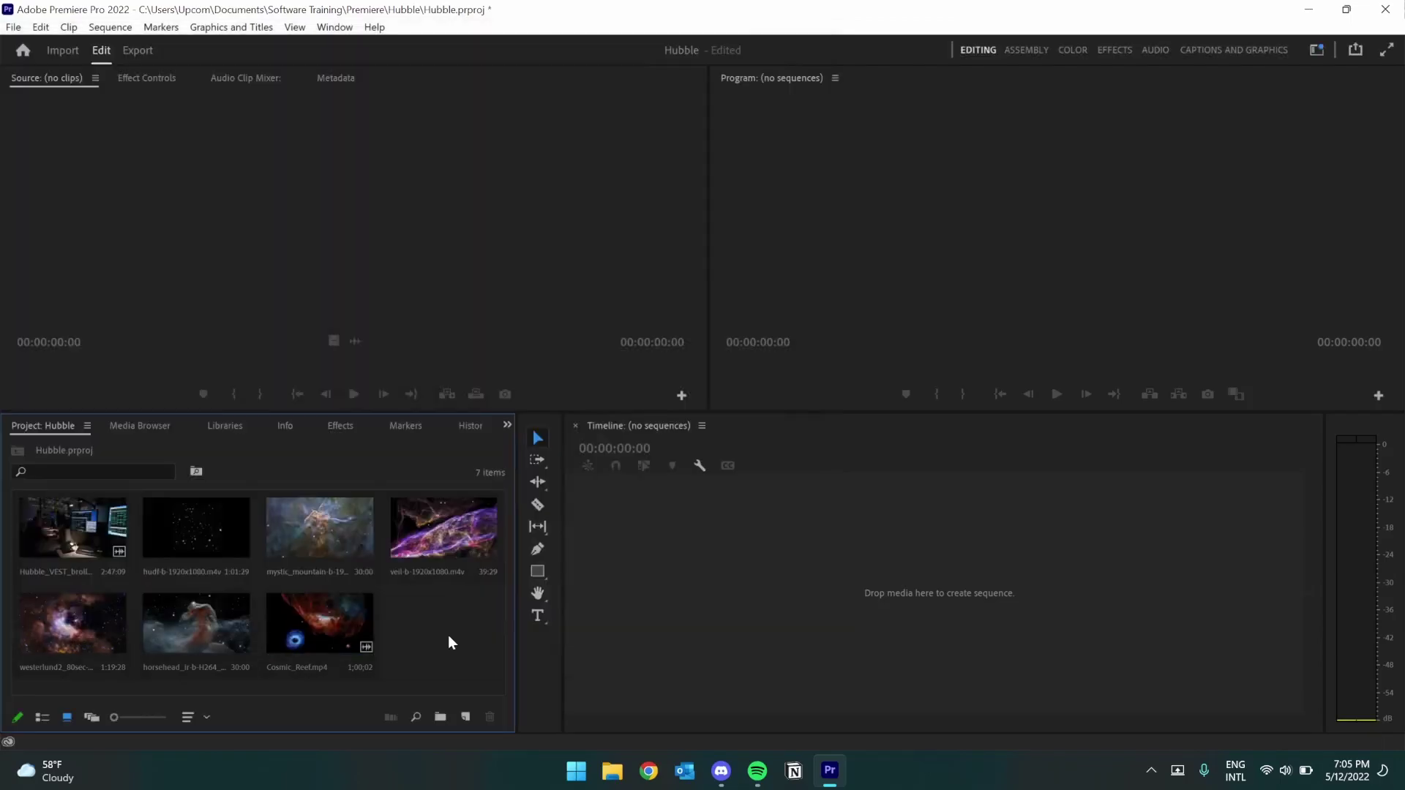
left_click(13, 27)
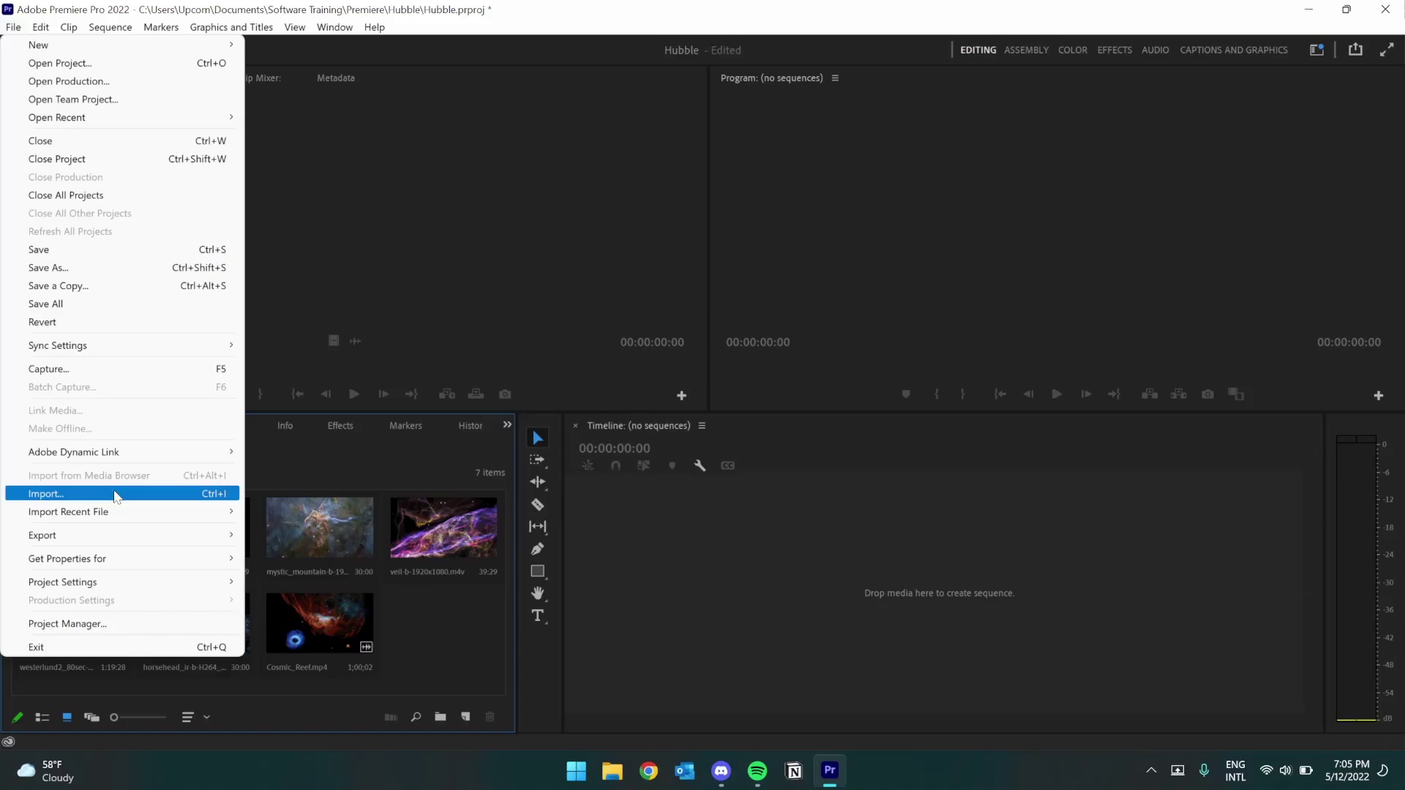
left_click(115, 495)
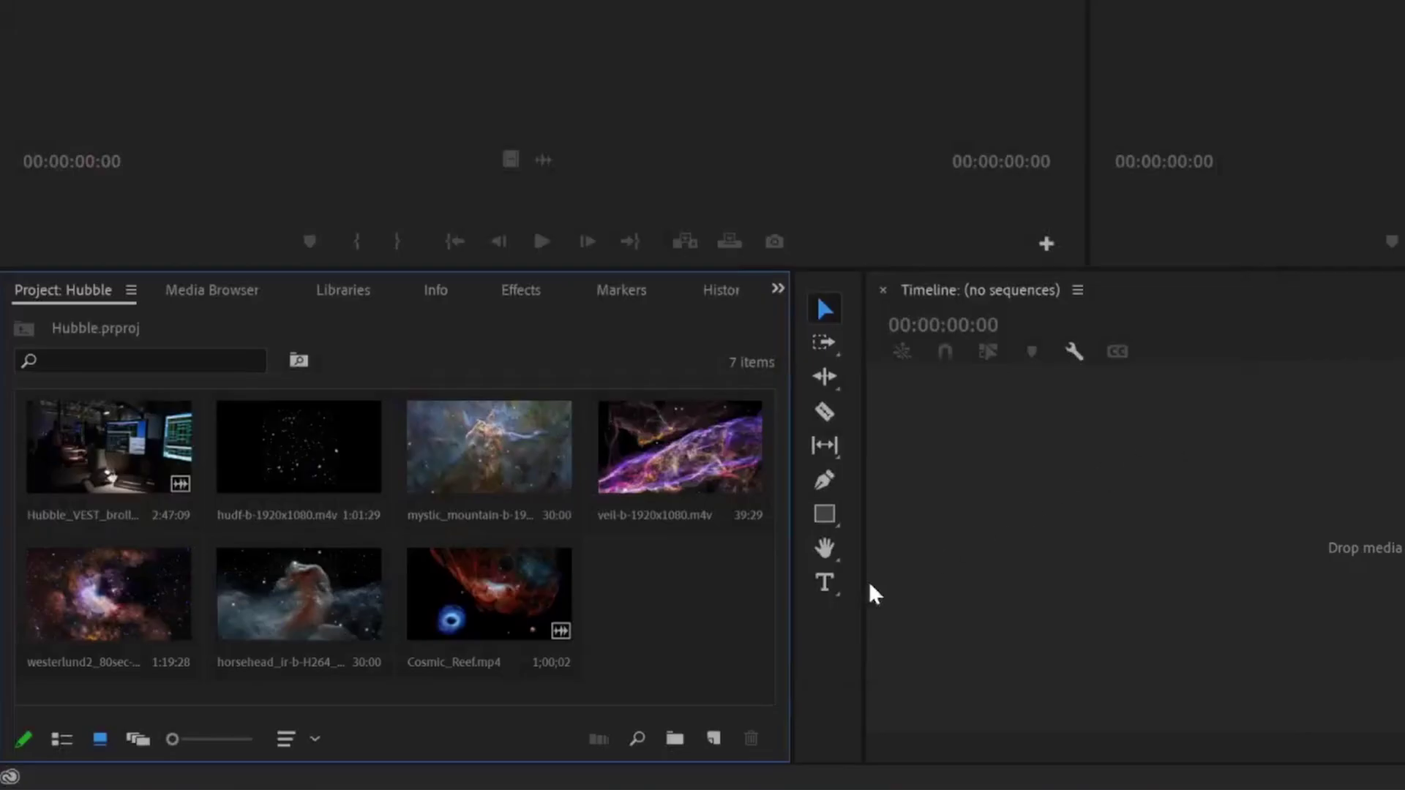
Create a new bin named Space Imagery in the Project panel.
left_click(674, 740)
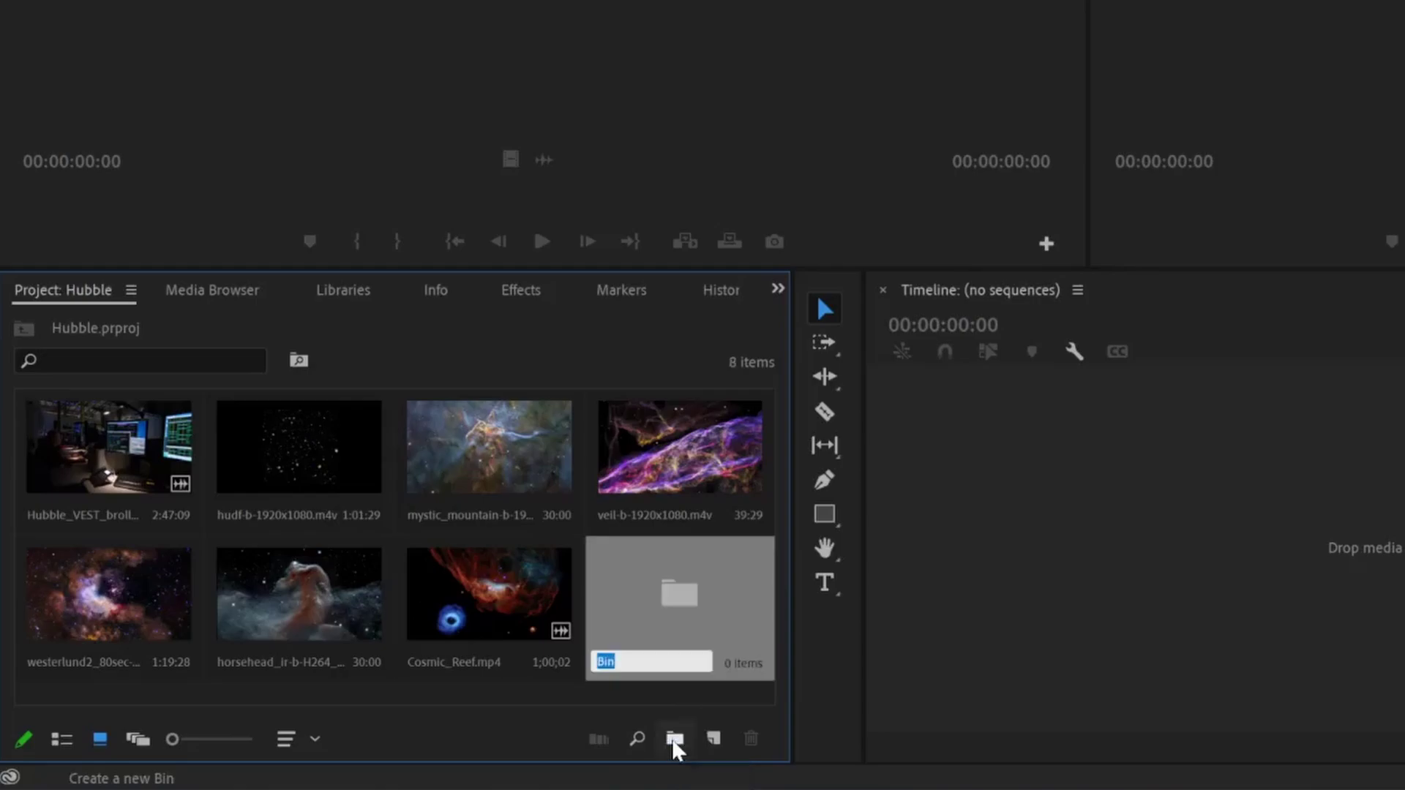
type("Space Imagery")
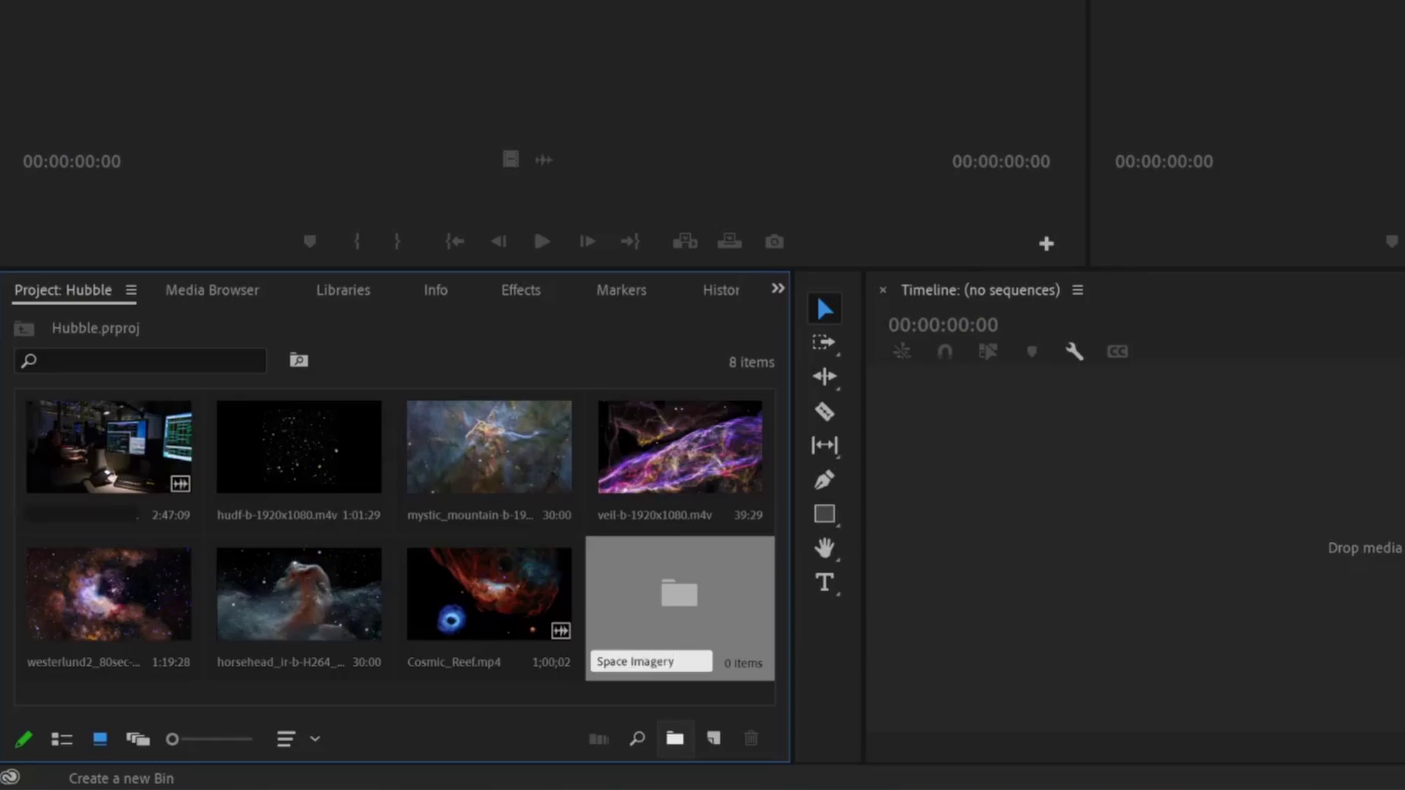
key("Tab")
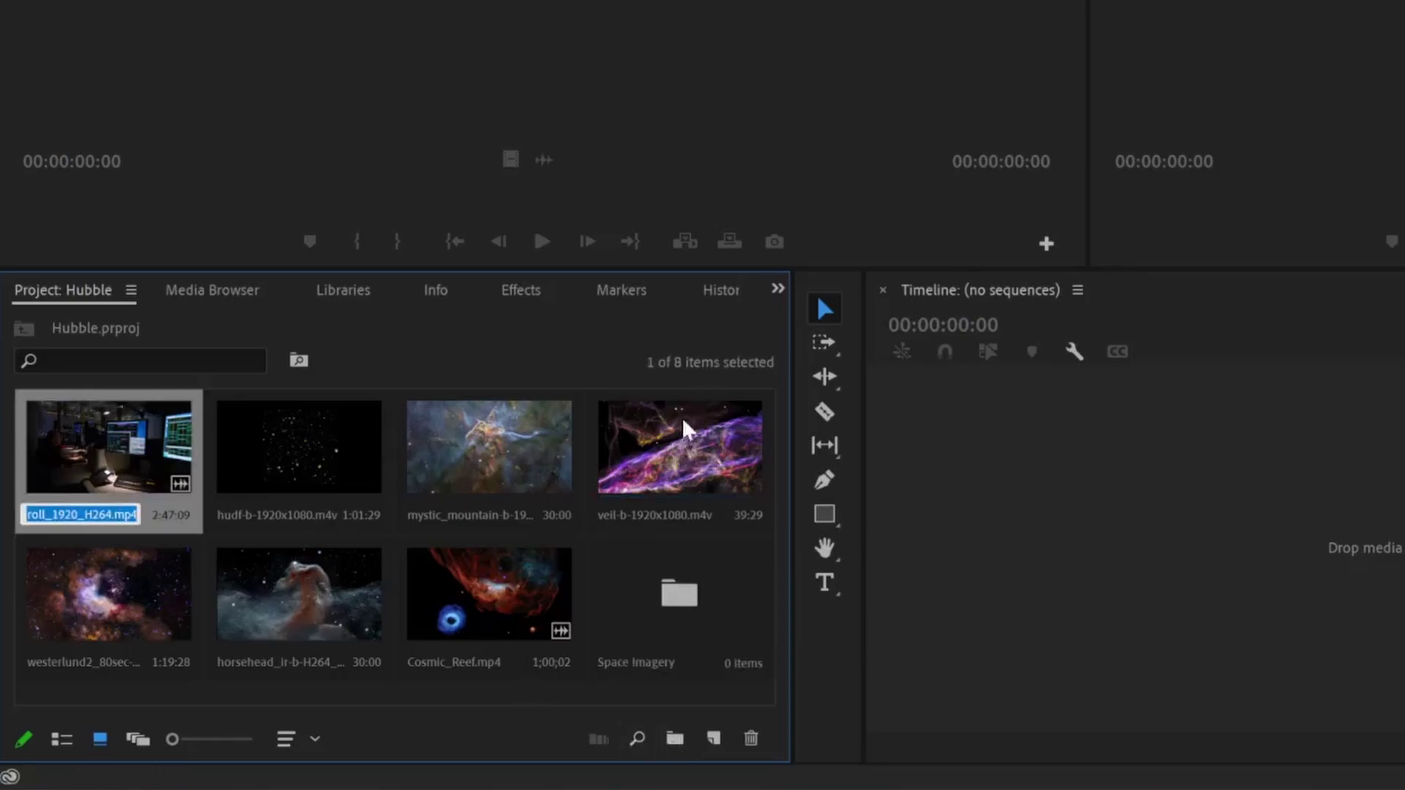
left_click(672, 454)
Move the veil, mystic mountain, westerlund2 and horsehead clips into Space Imagery.
left_click_drag(707, 450, 681, 596)
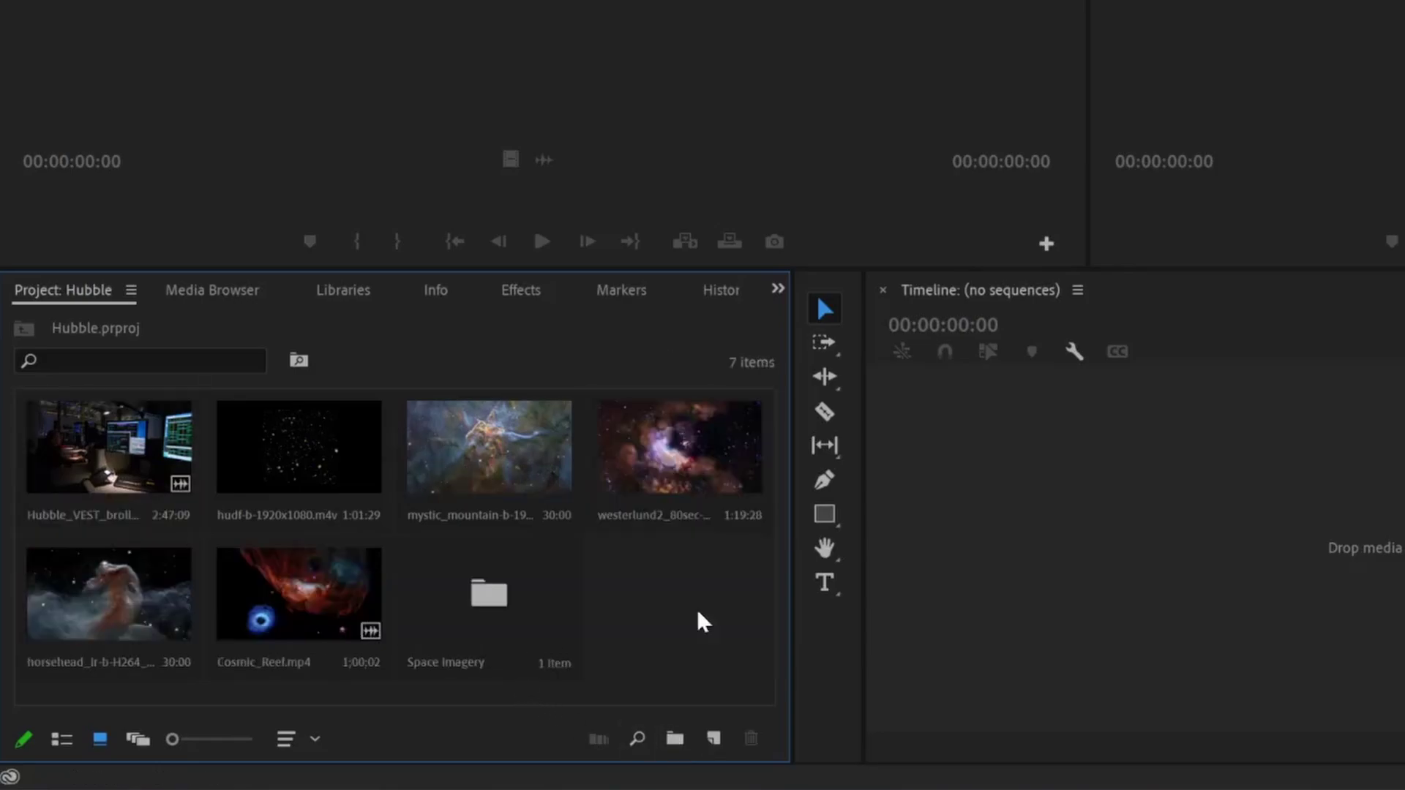
left_click_drag(539, 458, 489, 594)
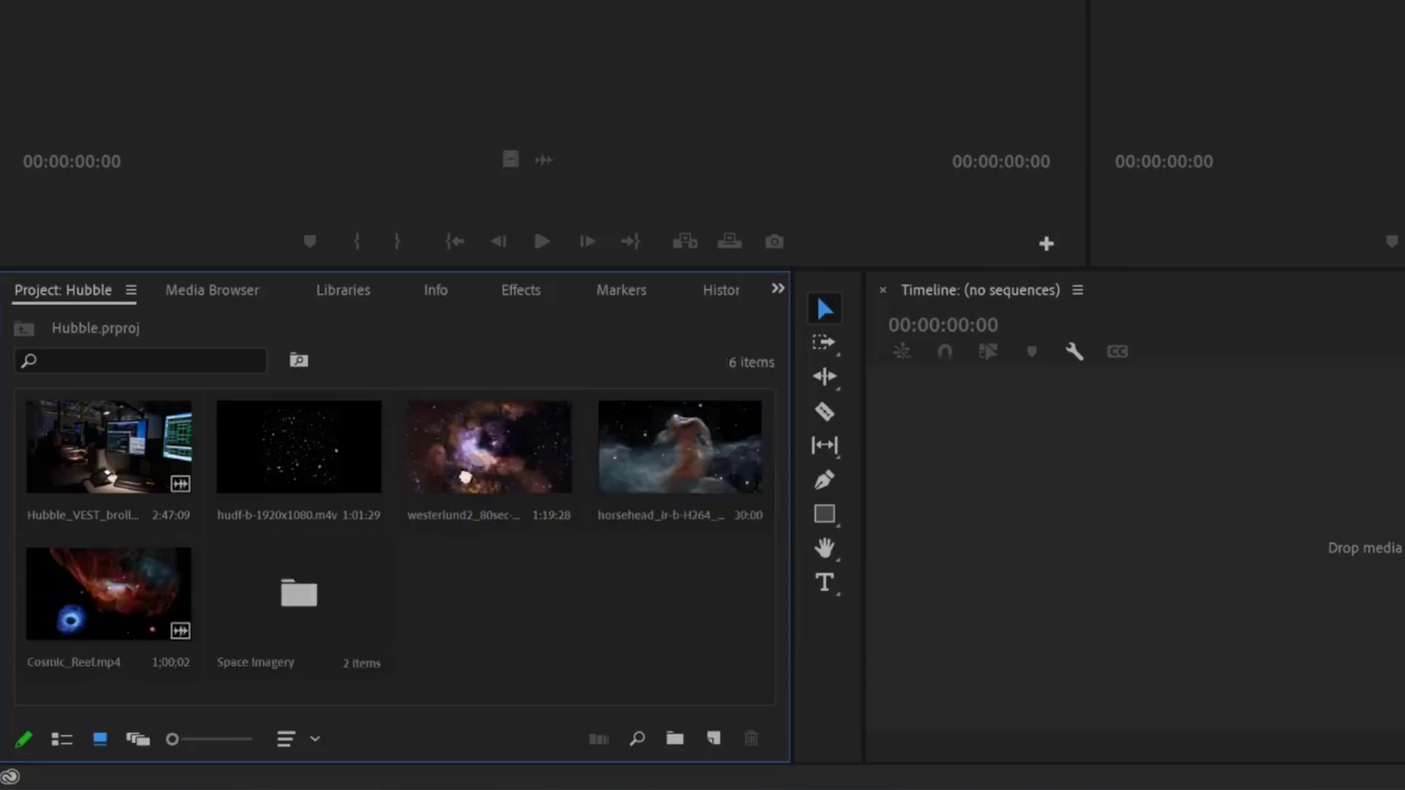
left_click_drag(466, 476, 298, 624)
left_click_drag(492, 455, 112, 621)
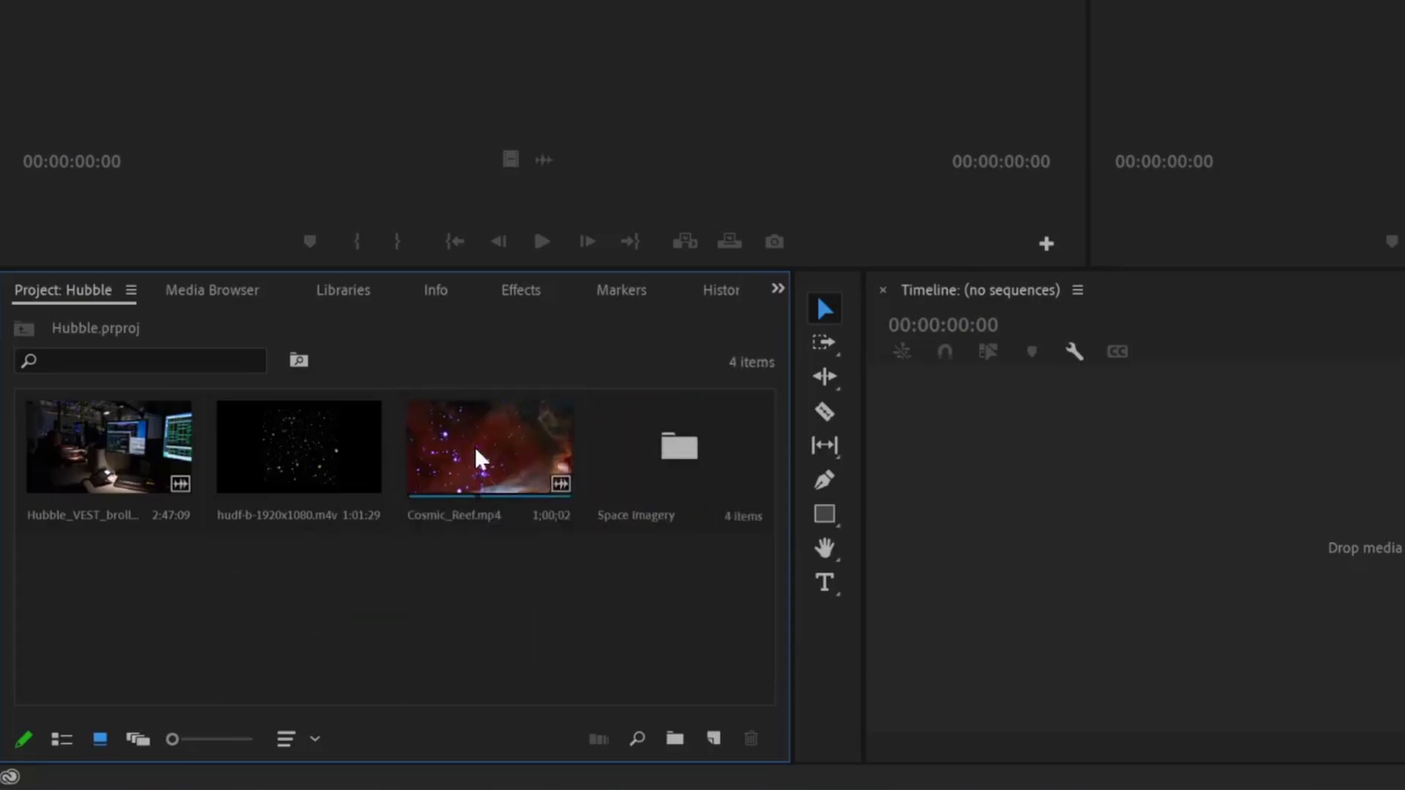